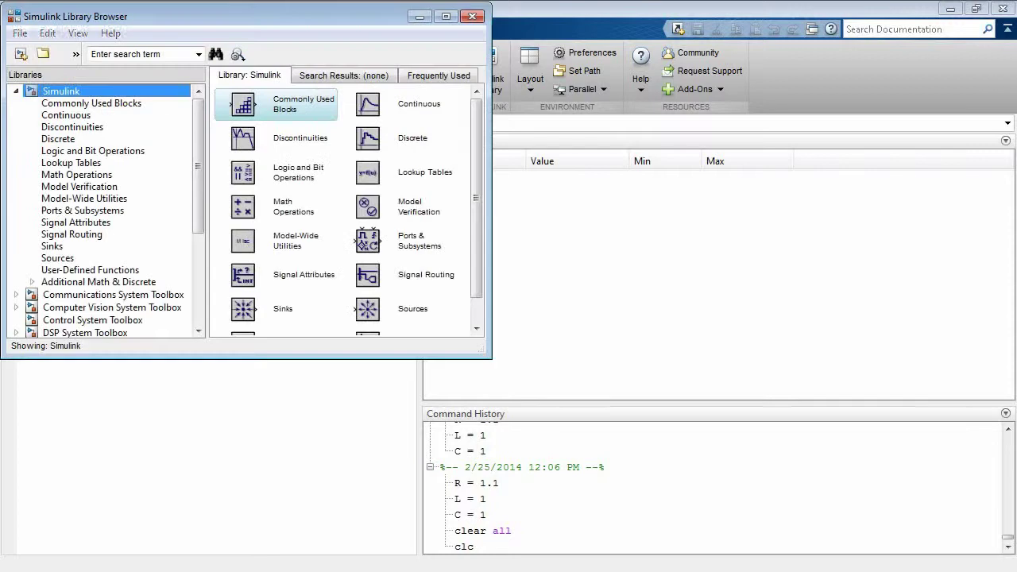
Create a new blank Simulink model and move its window clear of the library browser.
click(156, 19)
drag(158, 22, 160, 30)
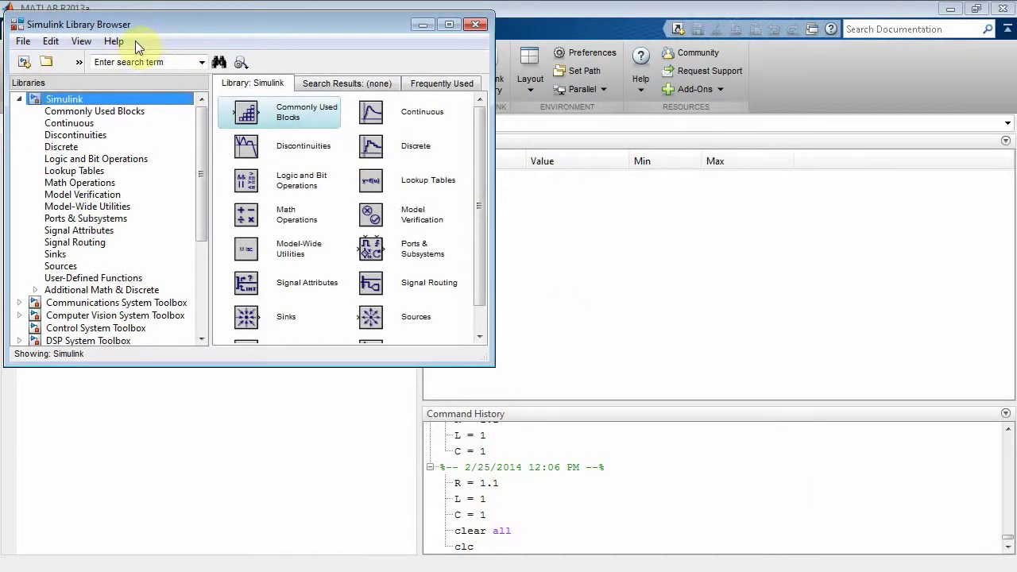
click(26, 62)
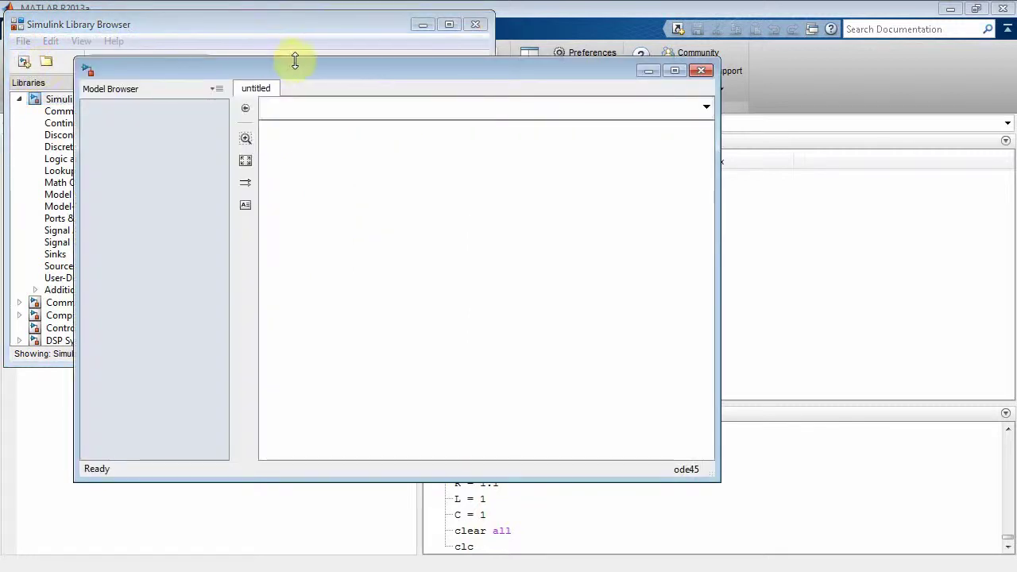
click(386, 69)
drag(386, 69, 681, 42)
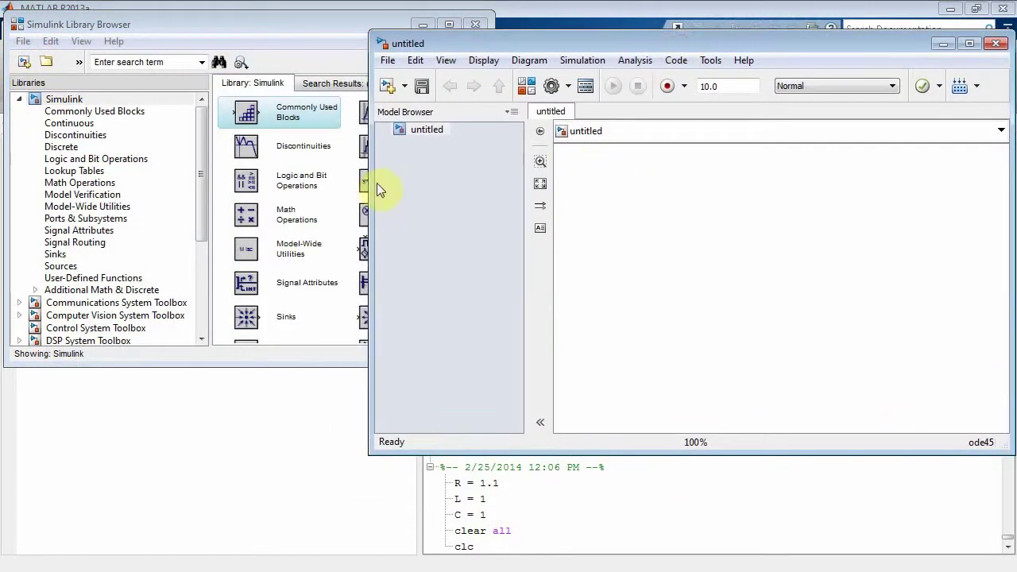
Add a Step block from the Sources library and a Scope block from the Sinks library to the model, leaving space between them.
click(258, 23)
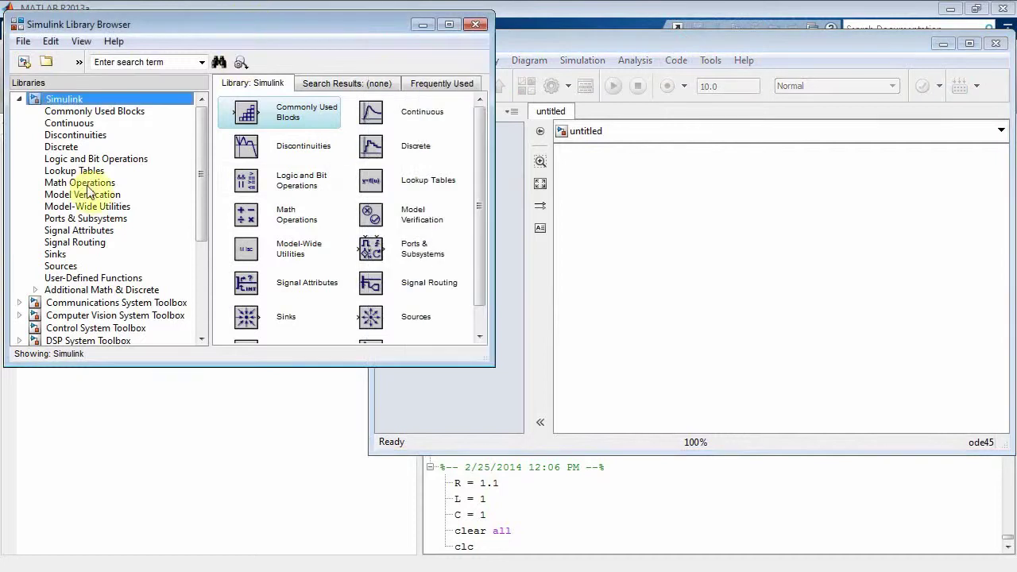
click(63, 267)
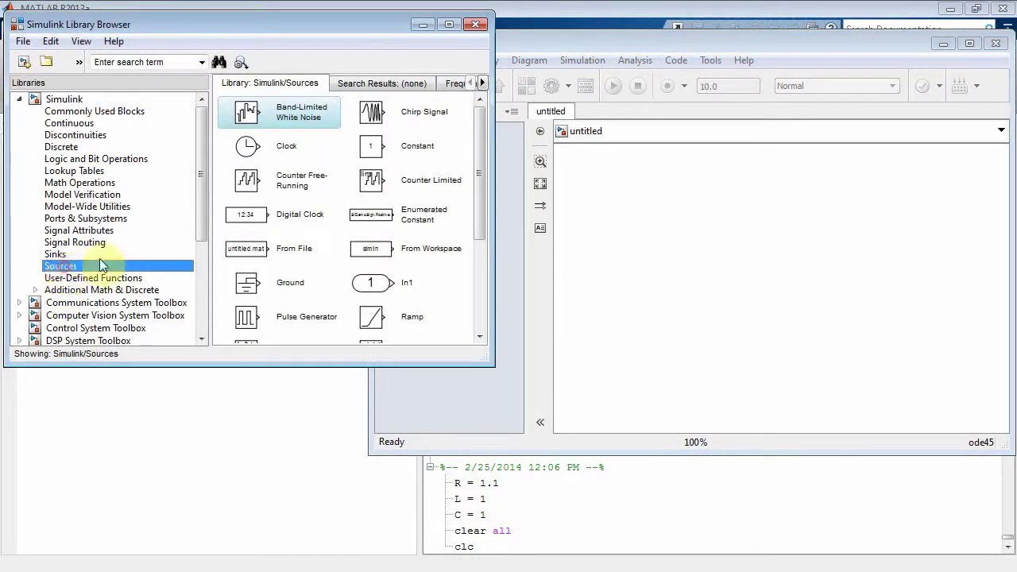
click(56, 255)
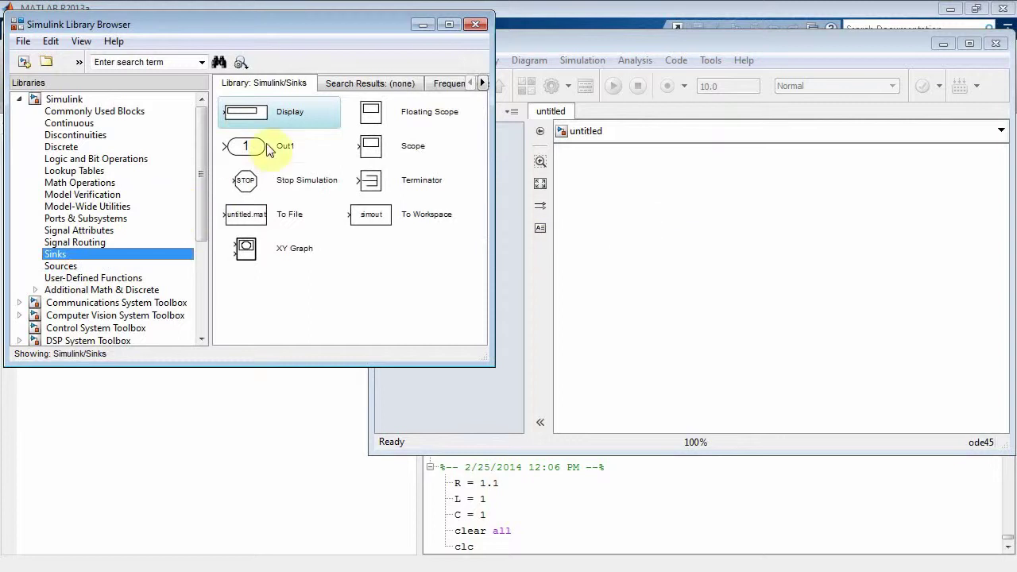
click(60, 267)
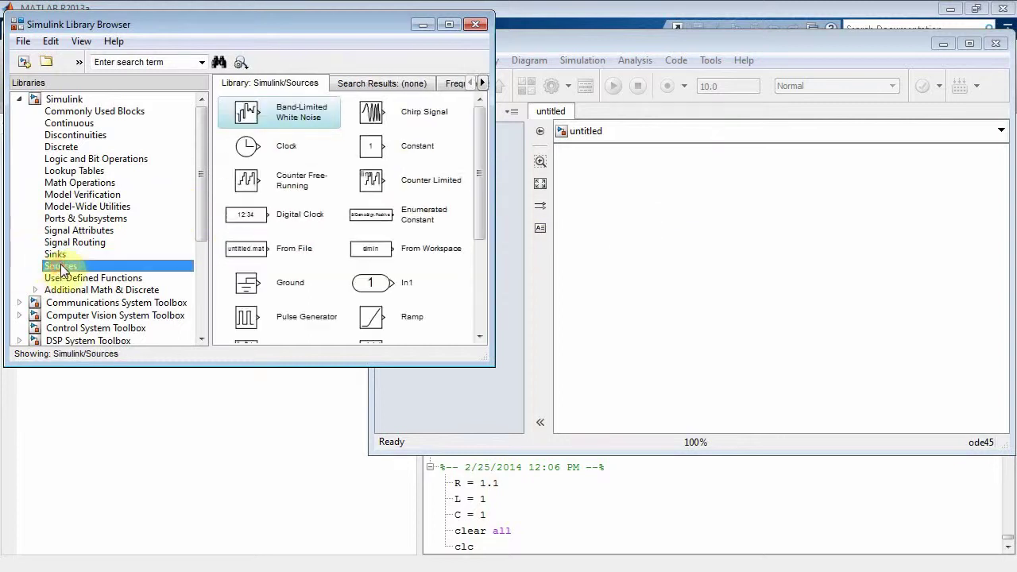
drag(476, 230, 475, 318)
drag(372, 306, 639, 242)
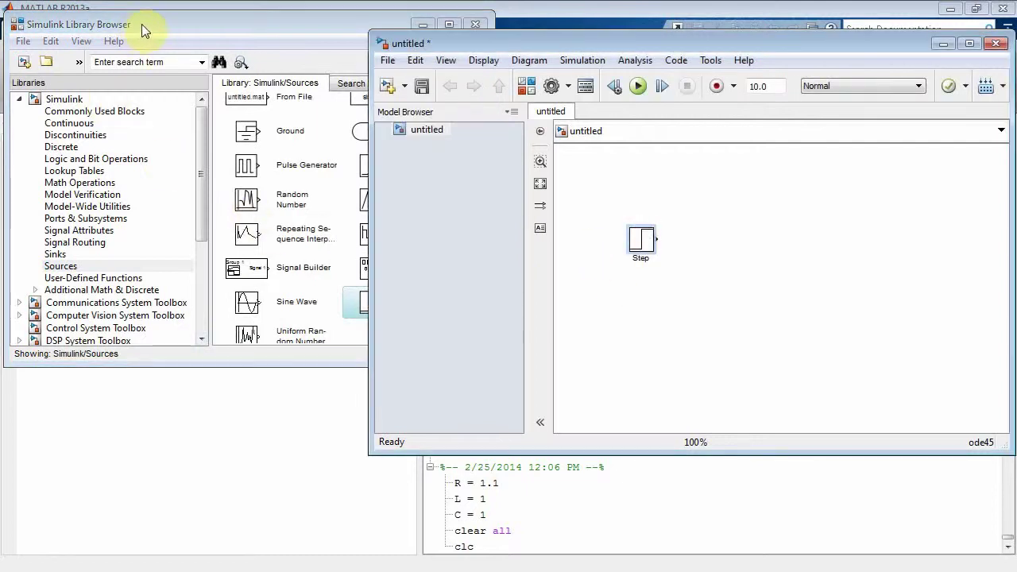
click(55, 255)
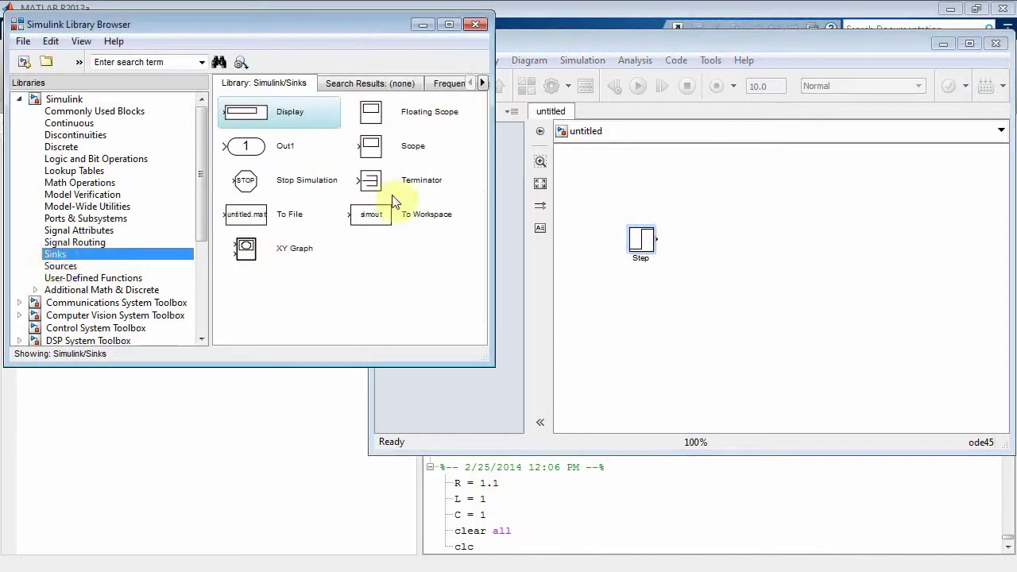
drag(374, 148, 836, 238)
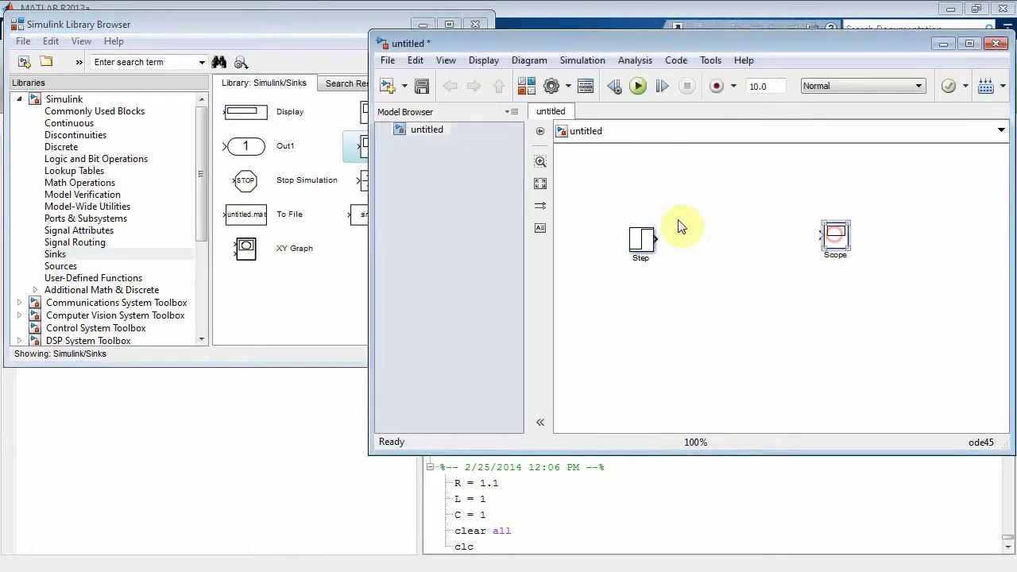
Add a State-Space block from the Continuous library between the Step and Scope blocks and enlarge it.
click(142, 24)
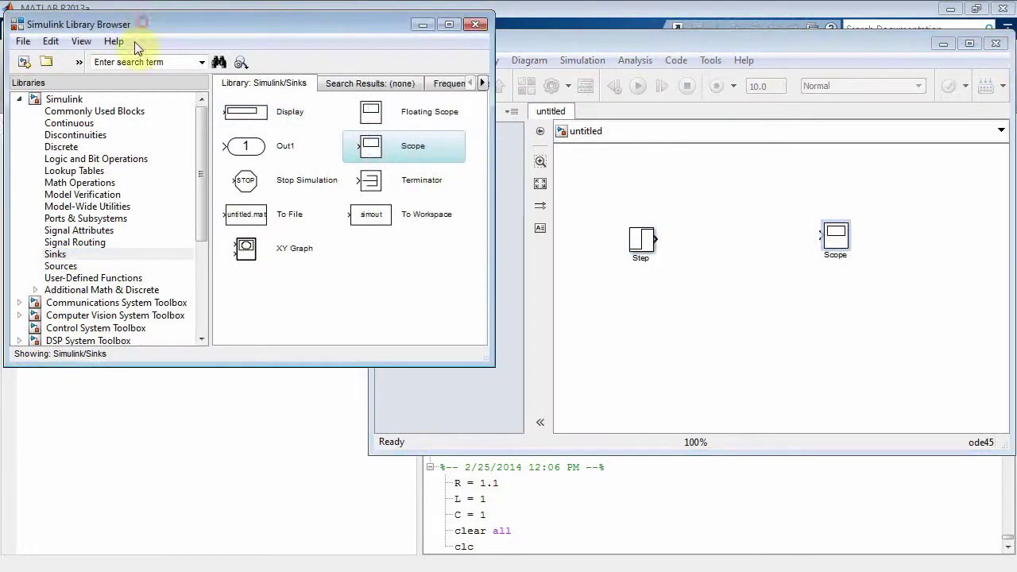
click(84, 111)
mouse_move(479, 207)
mouse_down()
mouse_move(480, 302)
mouse_move(478, 201)
mouse_up()
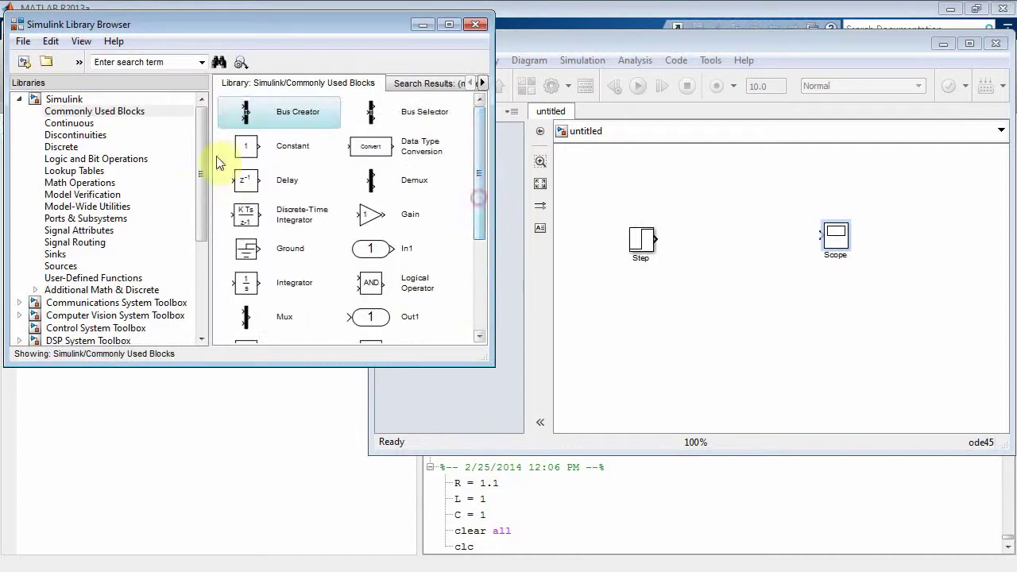
click(69, 124)
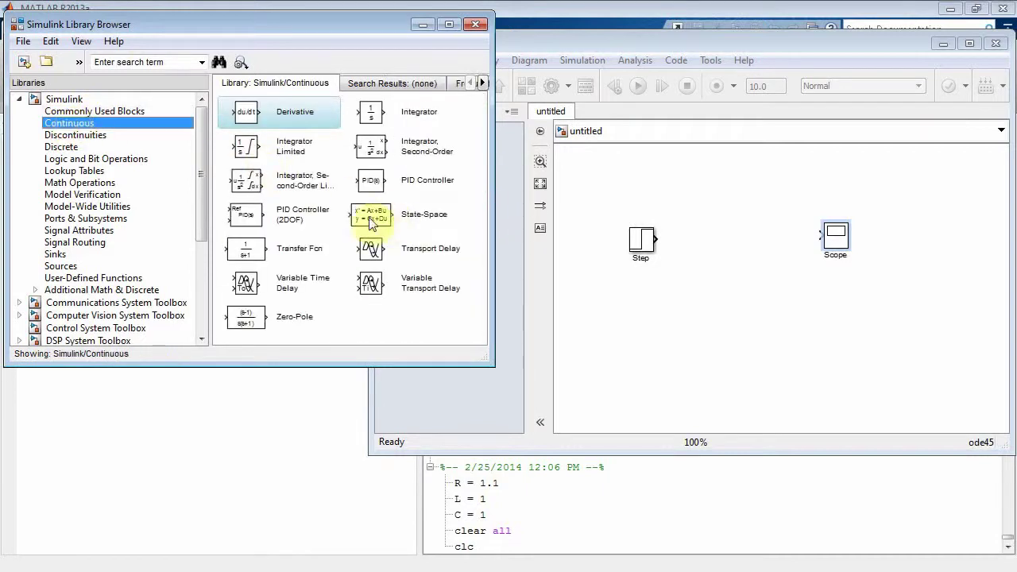
drag(372, 215, 746, 244)
click(751, 237)
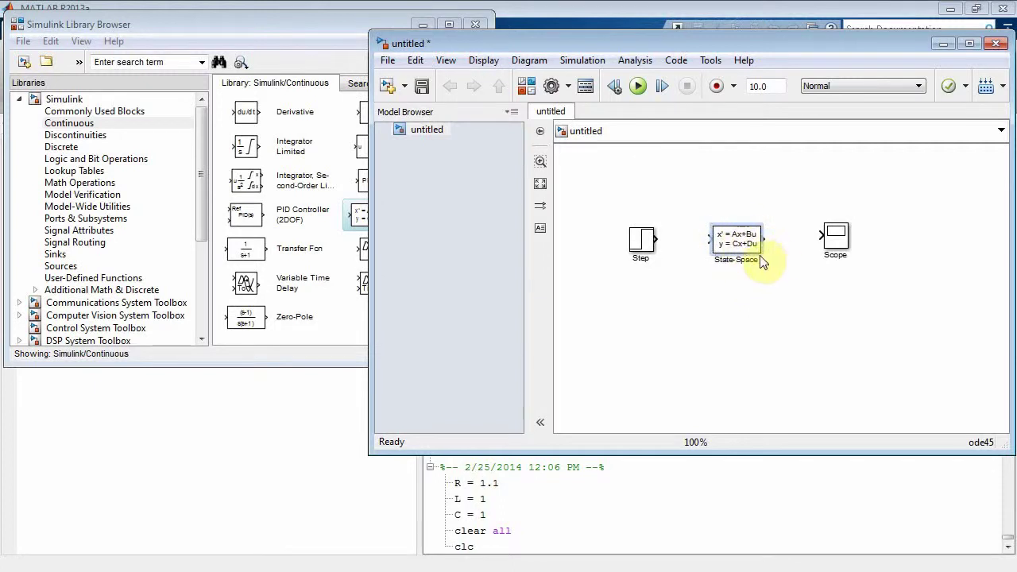
mouse_move(761, 253)
mouse_down()
mouse_move(790, 305)
mouse_move(755, 259)
mouse_up()
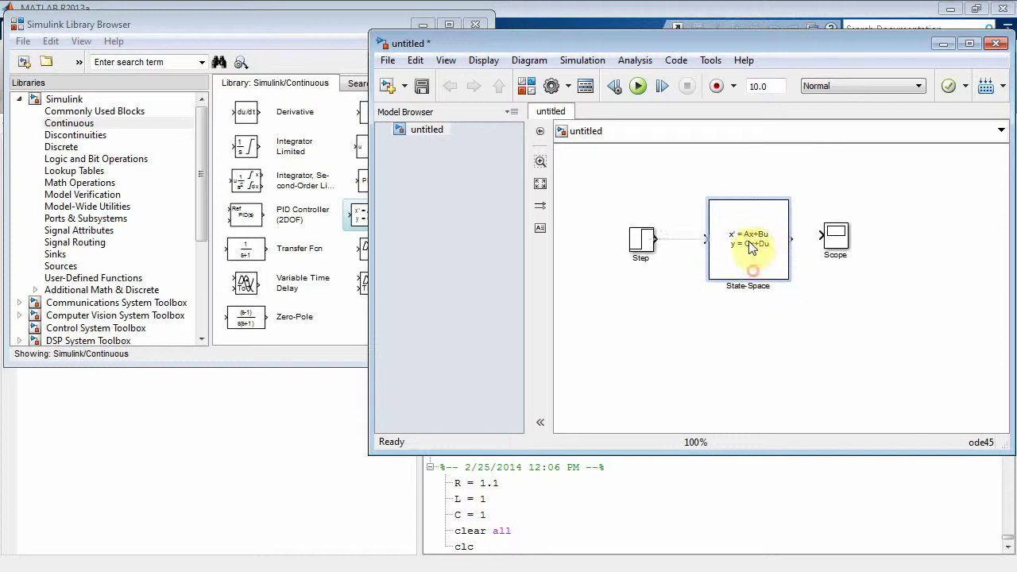
Move the Scope slightly away from the State-Space block and connect Step to State-Space and State-Space to Scope.
drag(838, 241, 849, 245)
click(748, 247)
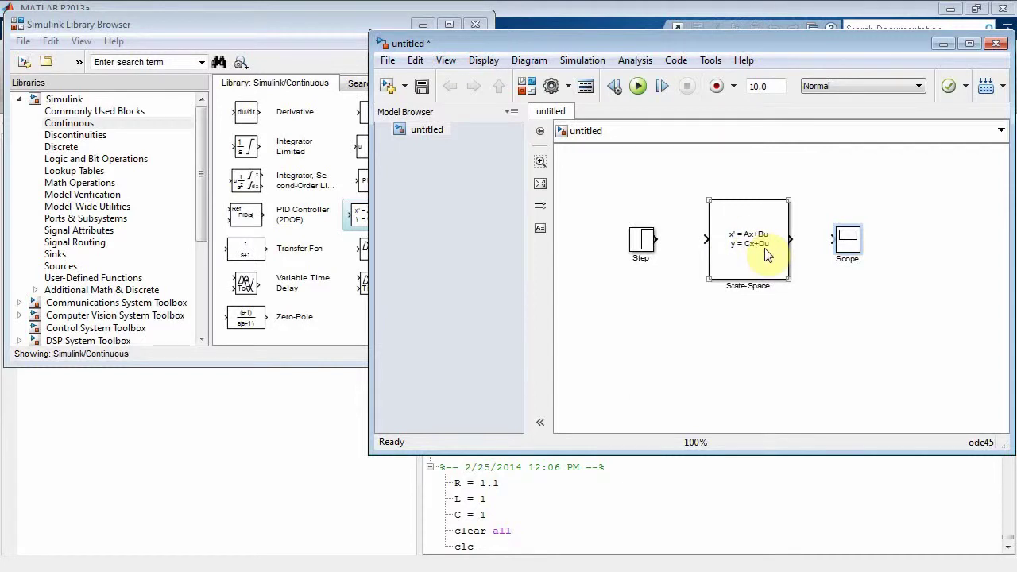
click(831, 240)
drag(831, 240, 791, 239)
drag(696, 239, 653, 238)
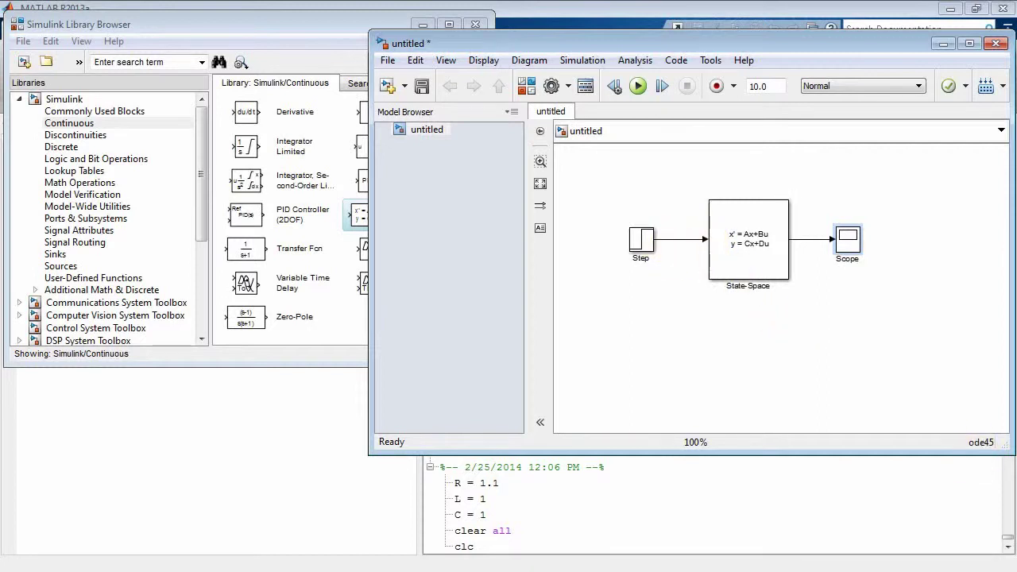
Switch to the Lecture_21 document in PDF-XChange Viewer and draw a rectangle around the RLC circuit of Example 4-2-1.
key(alt+Tab)
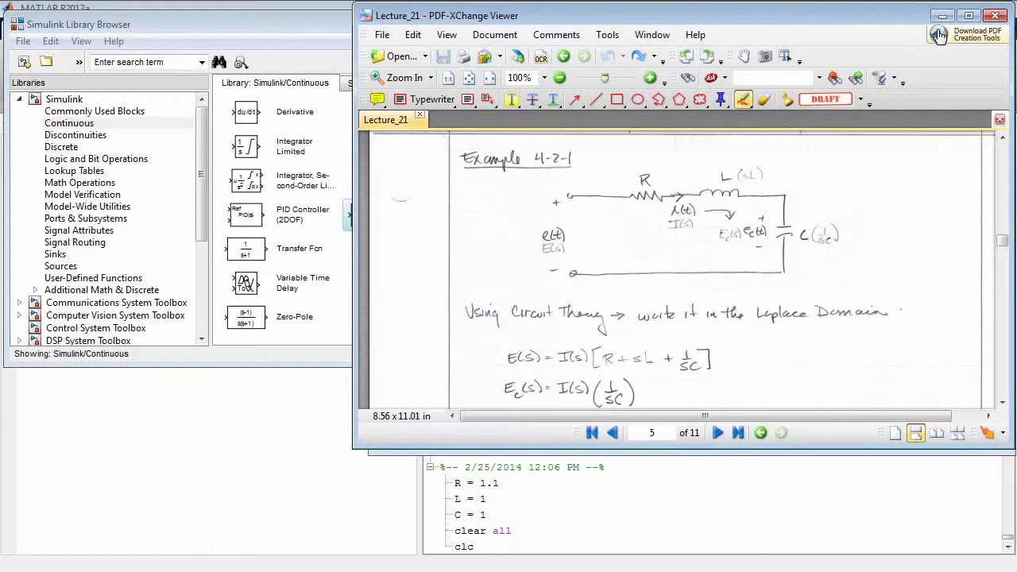
click(618, 99)
drag(533, 173, 844, 297)
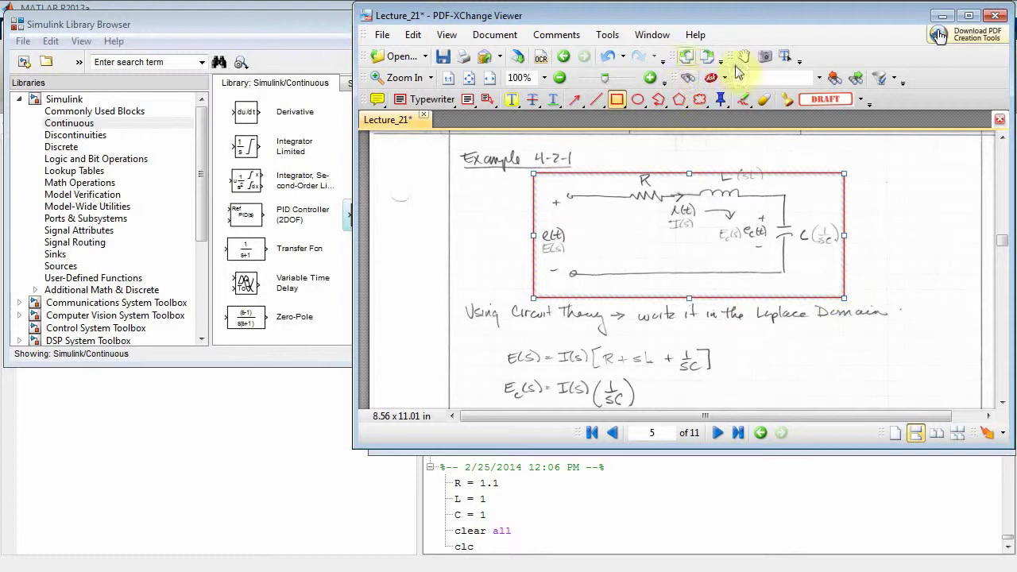
click(743, 98)
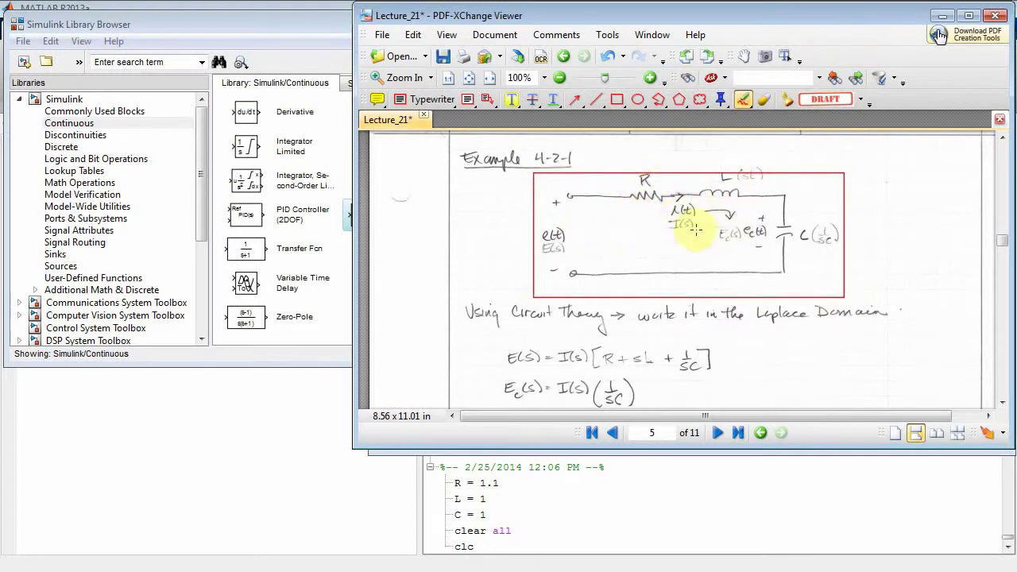
Draw rectangles around the current i(t) and the capacitor voltage ec(t) in the circuit diagram.
click(615, 99)
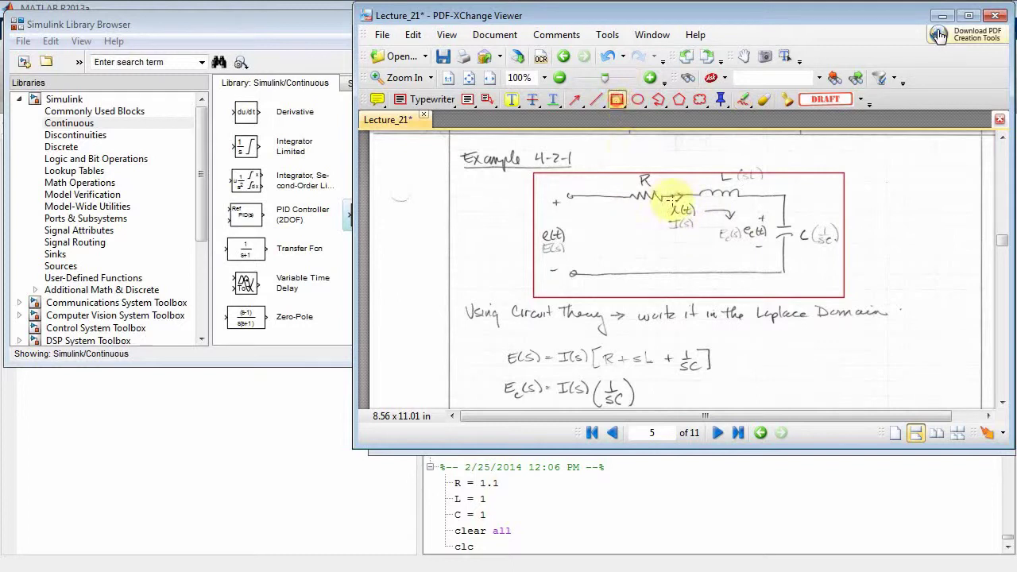
drag(667, 200, 700, 226)
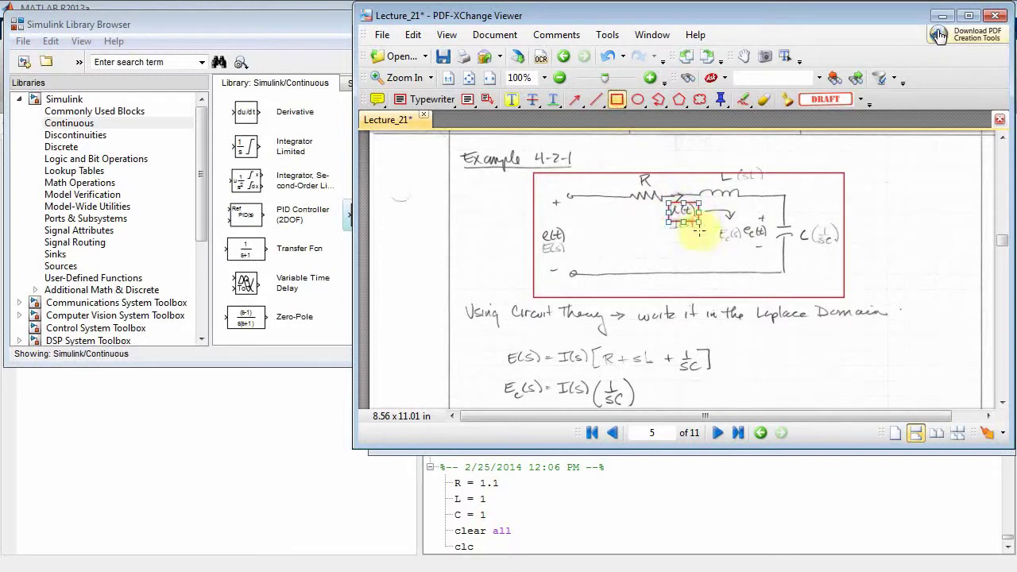
click(743, 99)
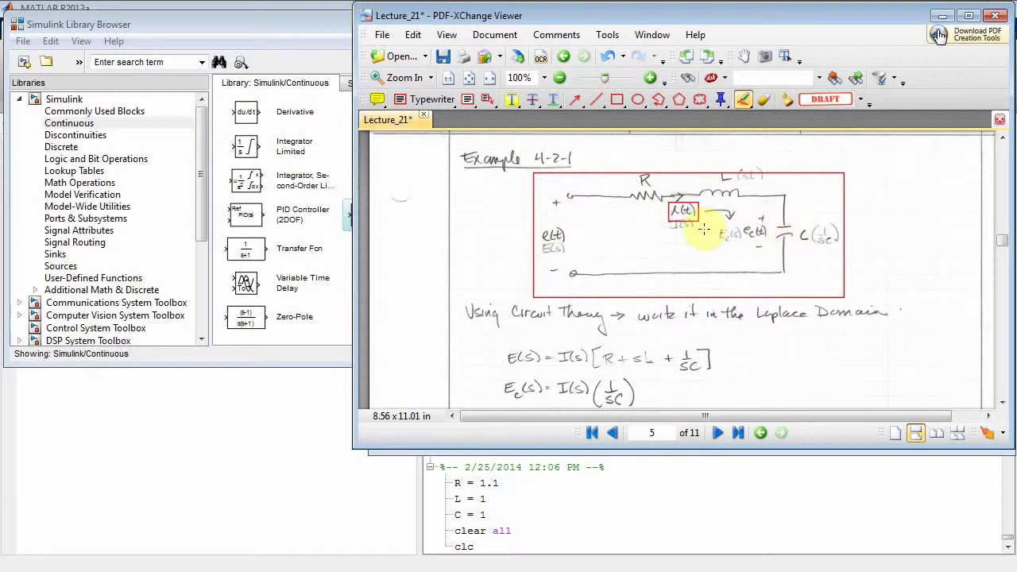
click(615, 100)
drag(737, 216, 777, 253)
click(745, 100)
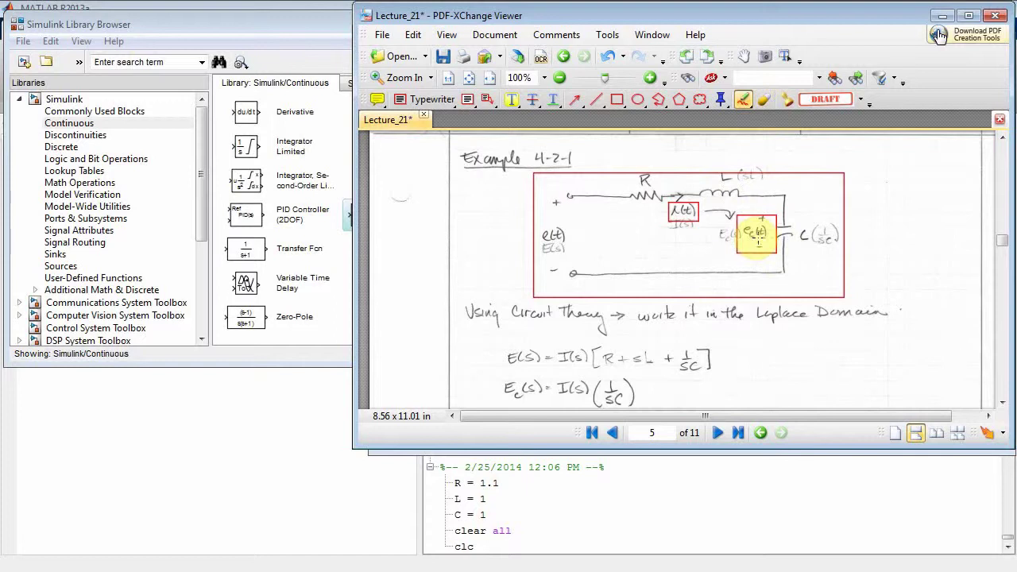
drag(759, 240, 764, 245)
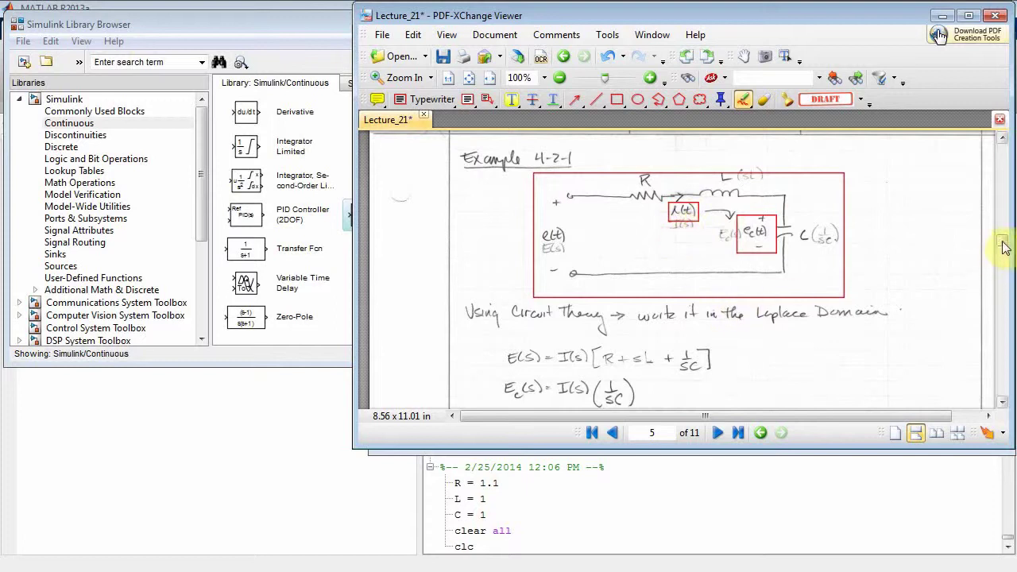
Draw a rectangle around the general state equation ẋ = Ax + Bu on page 6.
drag(1003, 247, 1004, 274)
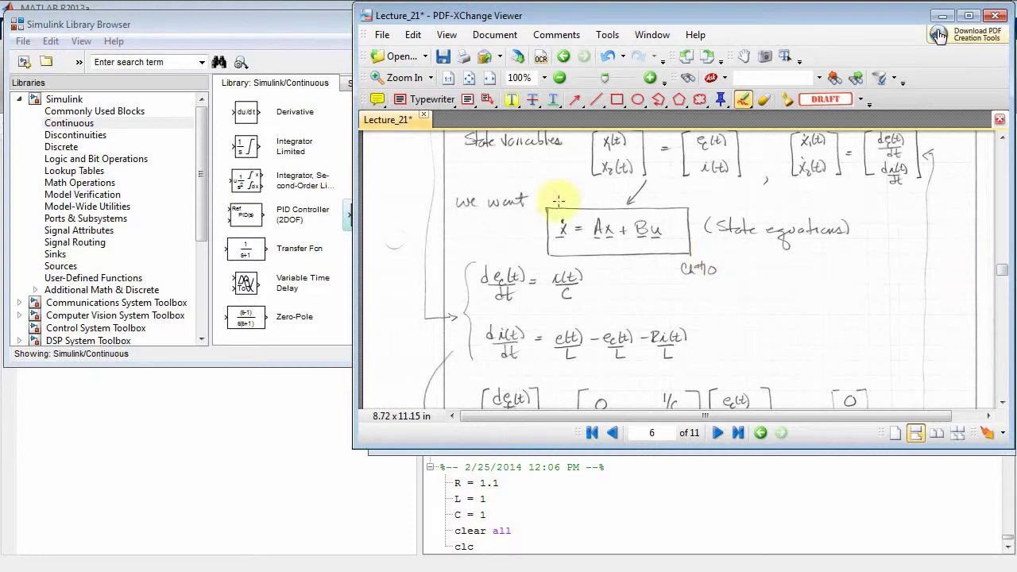
click(617, 104)
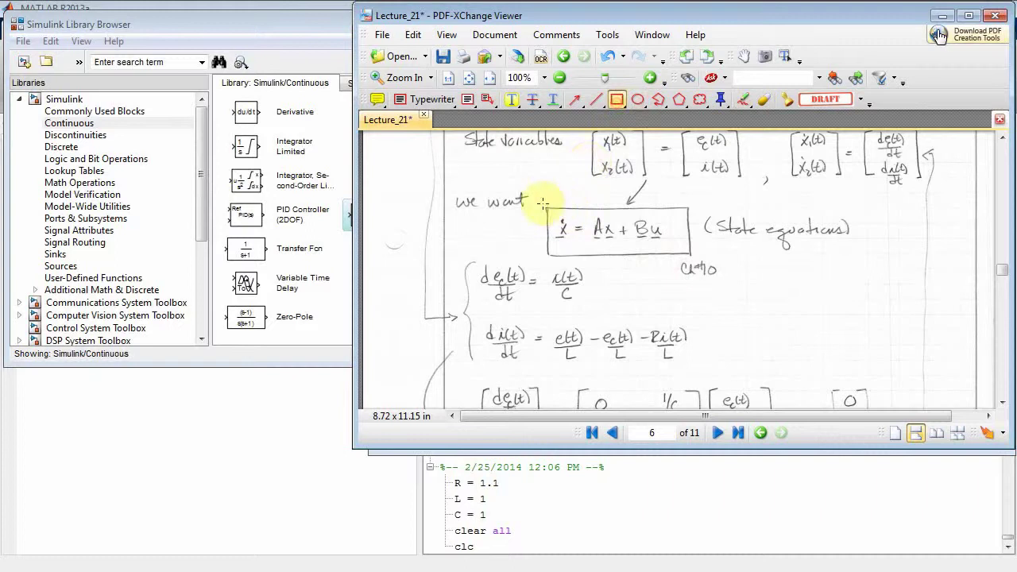
drag(542, 199, 691, 262)
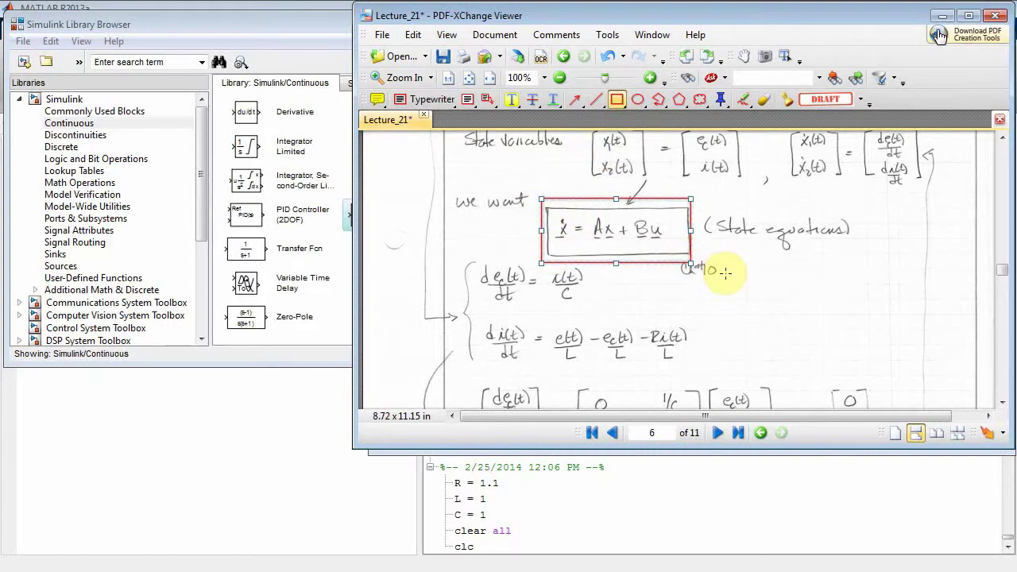
click(742, 100)
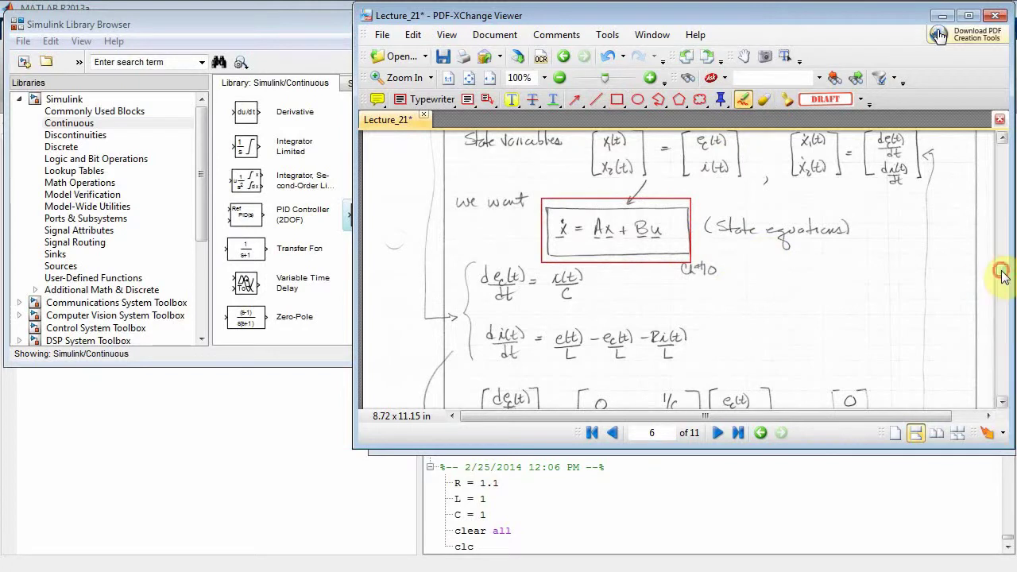
Draw a rectangle around the full matrix form of the circuit's state equations on page 6.
drag(1003, 276, 1004, 281)
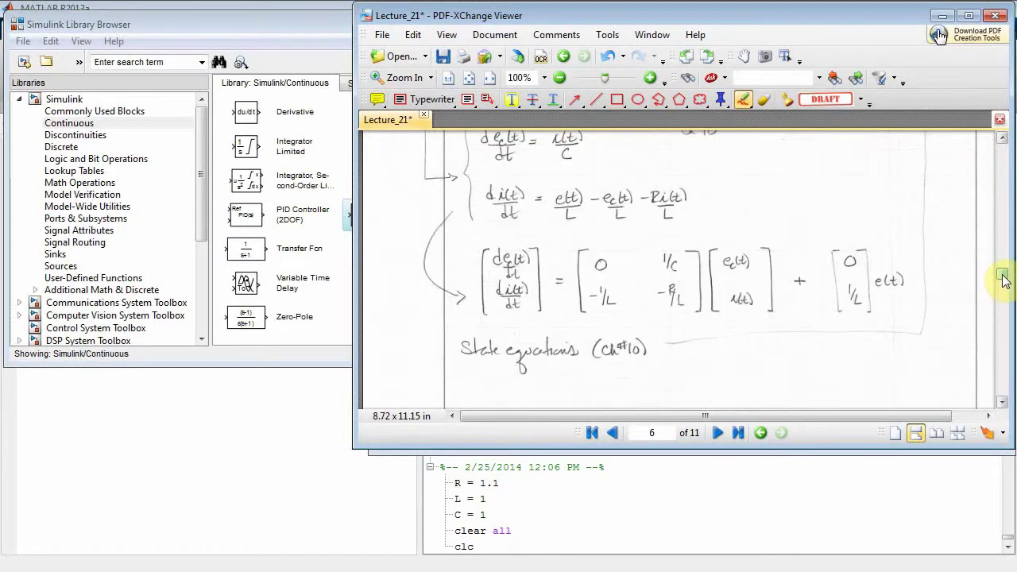
click(616, 99)
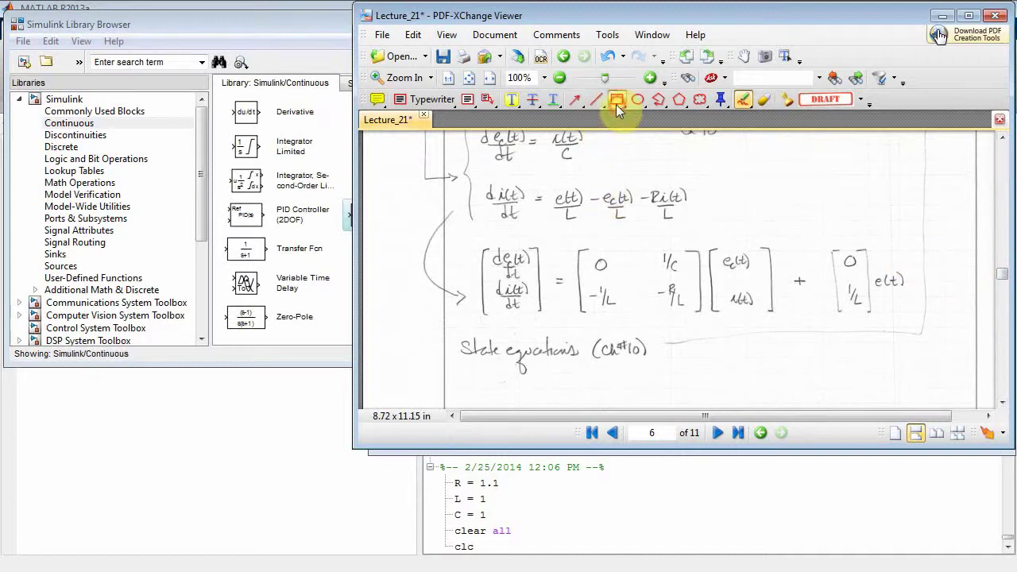
mouse_move(451, 229)
mouse_down()
mouse_move(550, 338)
mouse_move(940, 347)
mouse_up()
click(743, 100)
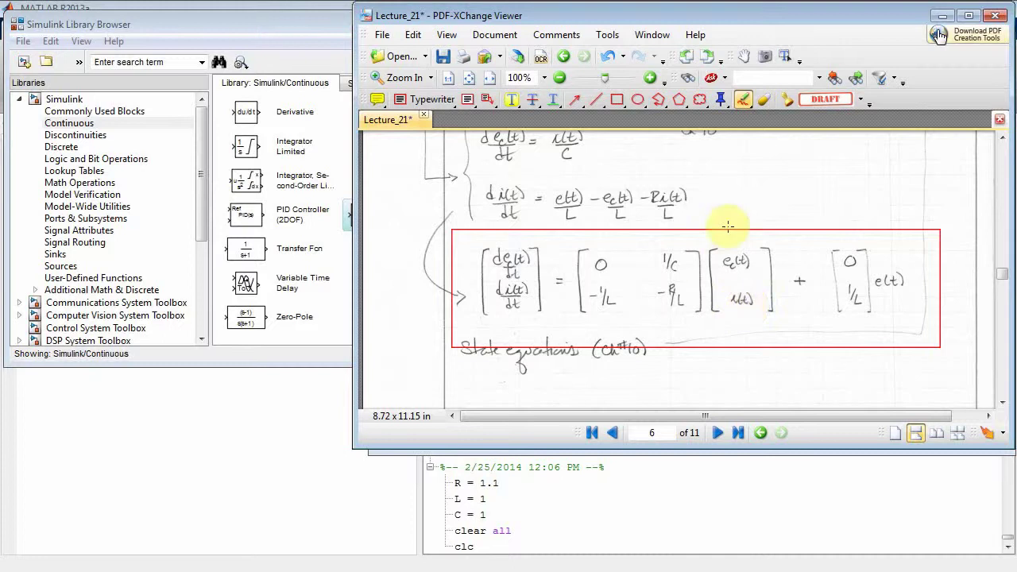
Draw a rectangle around the state variables ec(t) and i(t) inside the matrix equation.
click(616, 100)
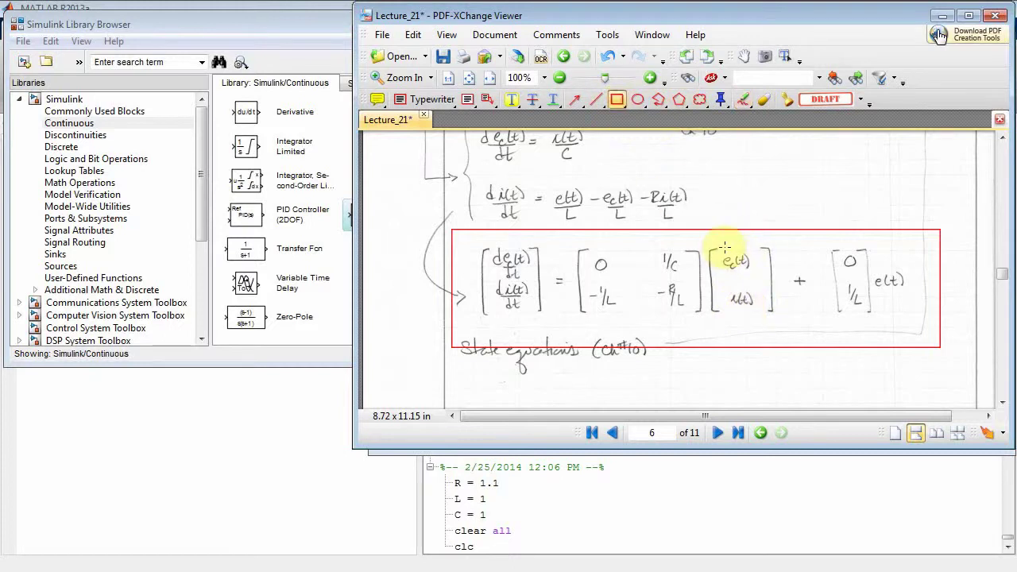
mouse_move(723, 248)
mouse_down()
mouse_move(718, 292)
mouse_move(758, 320)
mouse_up()
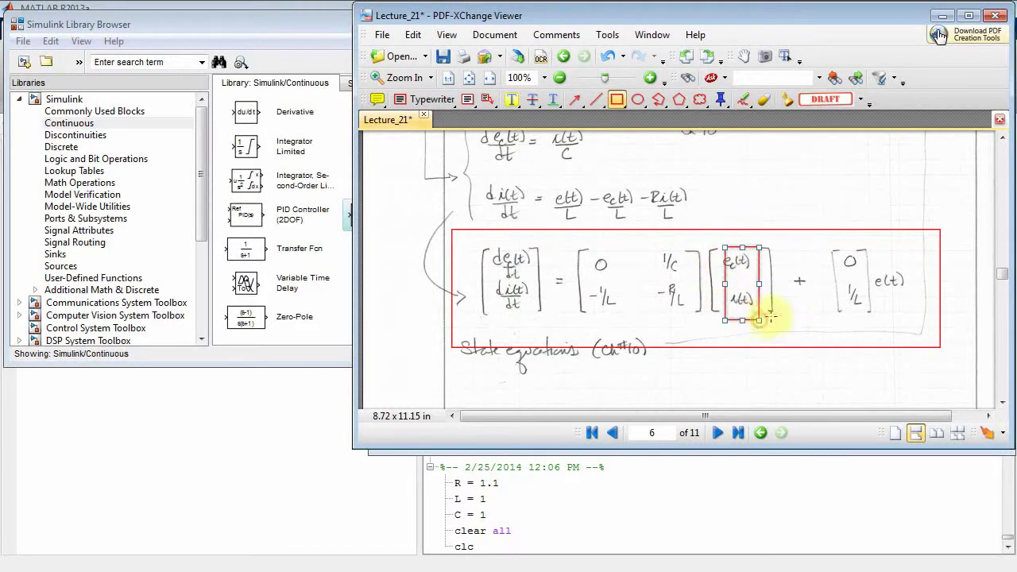
click(742, 100)
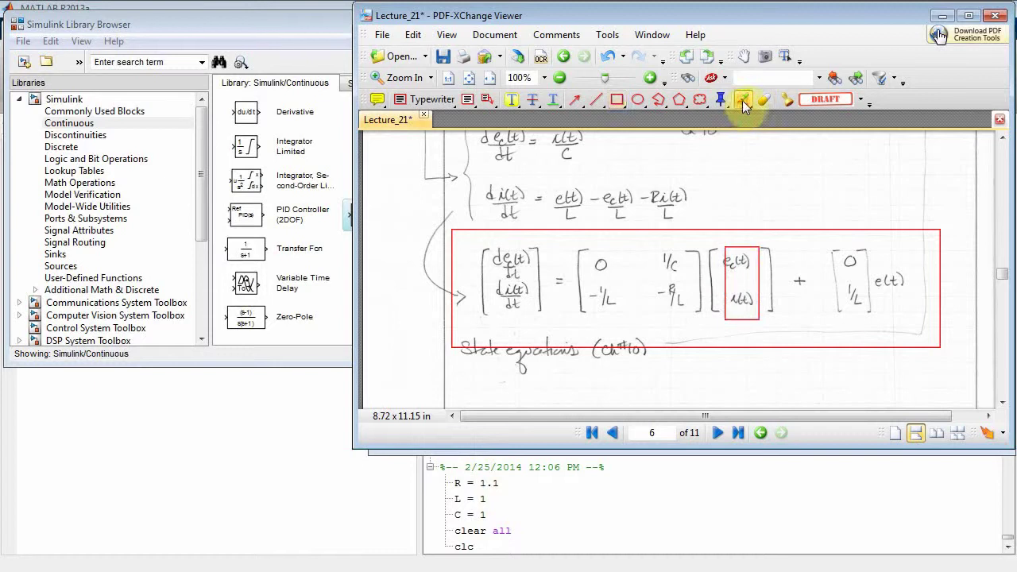
Draw rectangles around the state derivative vector and the 2×2 coefficient matrix in the matrix equation on page 6.
click(621, 100)
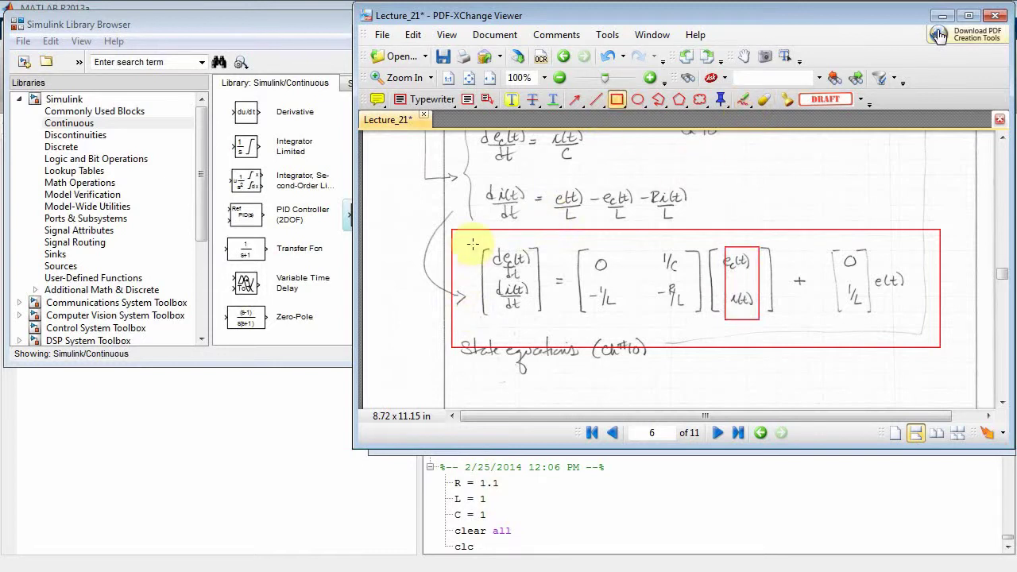
drag(474, 240, 532, 332)
drag(548, 328, 548, 328)
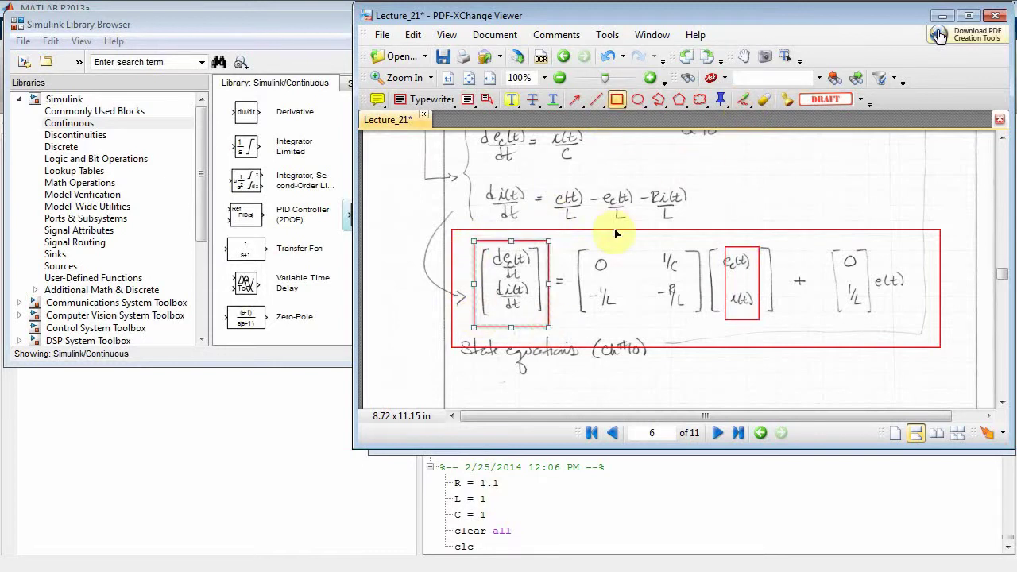
click(623, 96)
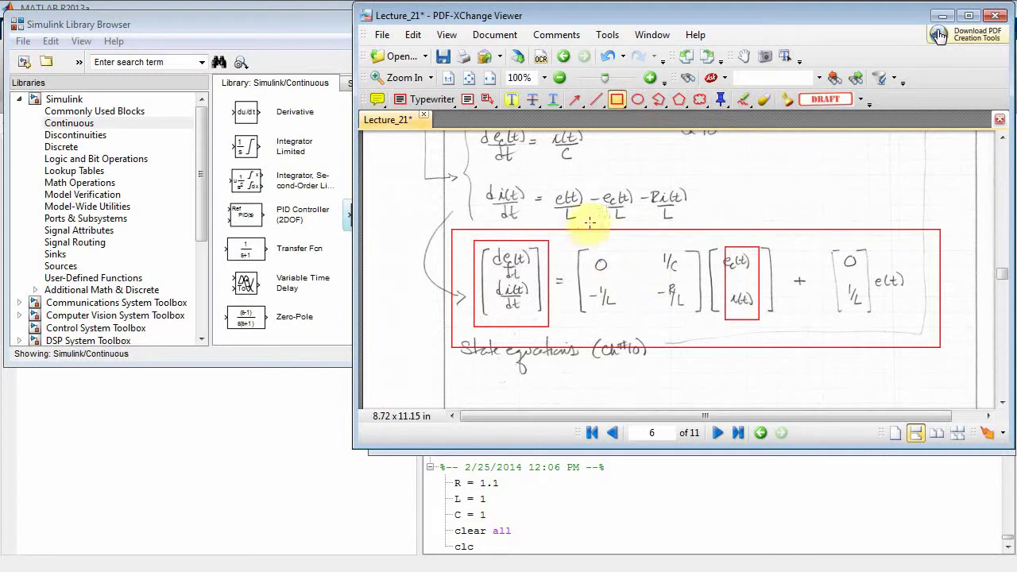
mouse_move(576, 245)
mouse_down()
mouse_move(653, 329)
mouse_move(702, 324)
mouse_up()
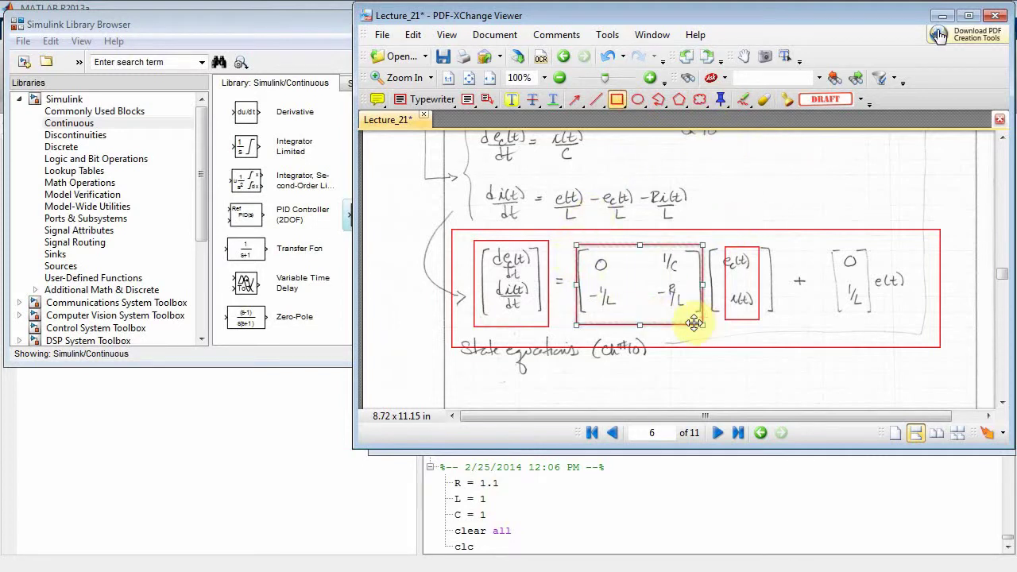
Draw rectangles around the input vector [0; 1/L] and the input e(t) in the matrix equation.
drag(827, 249, 874, 321)
drag(877, 268, 904, 297)
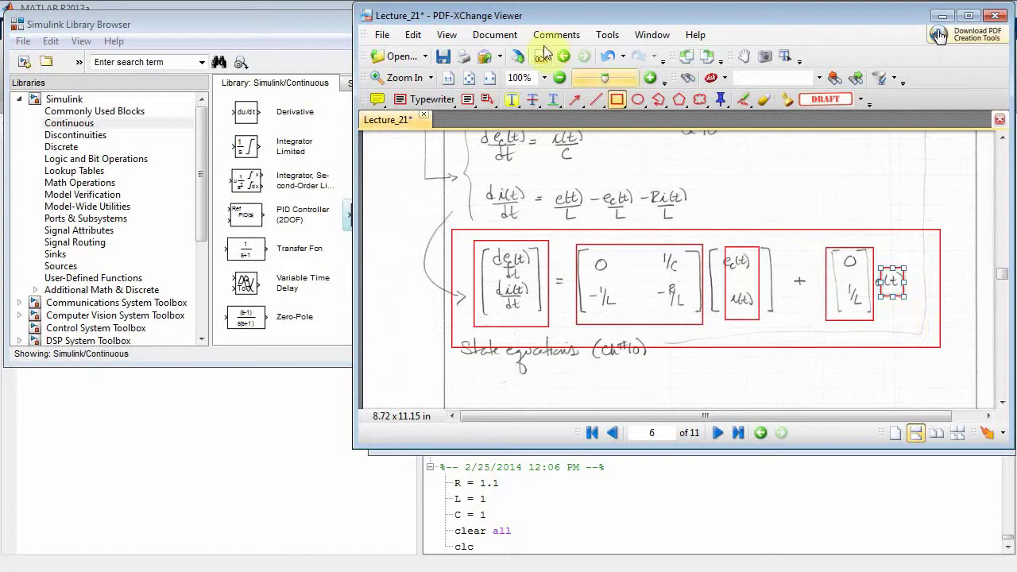
click(742, 99)
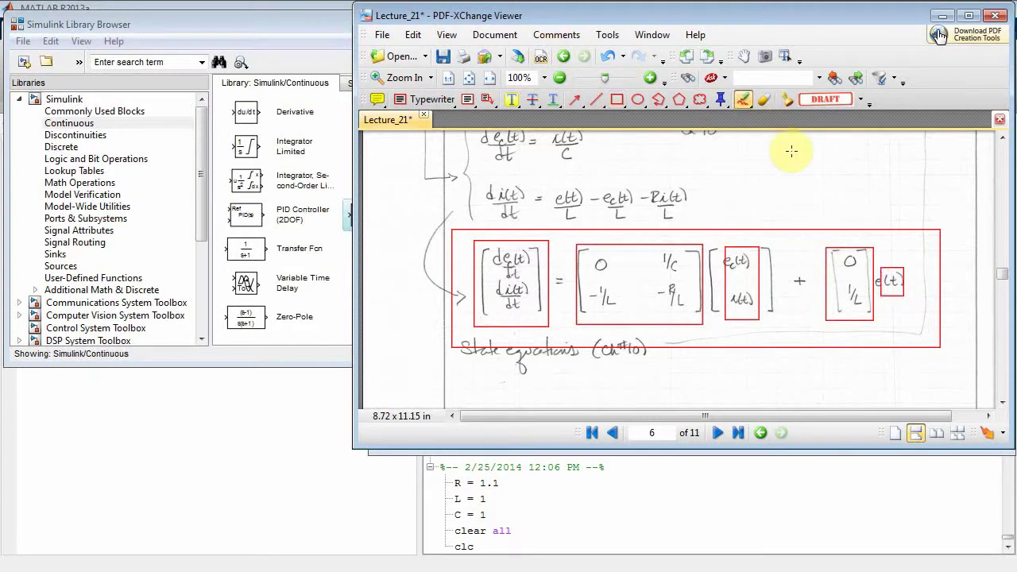
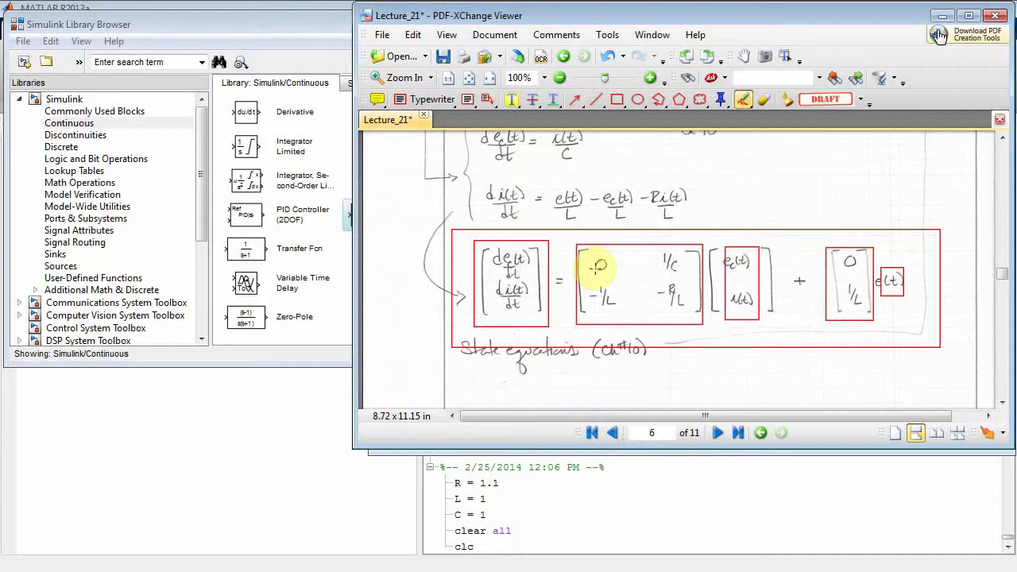
Switch to the untitled Simulink model and arrange it beside the narrowed lecture notes so both are readable.
click(659, 451)
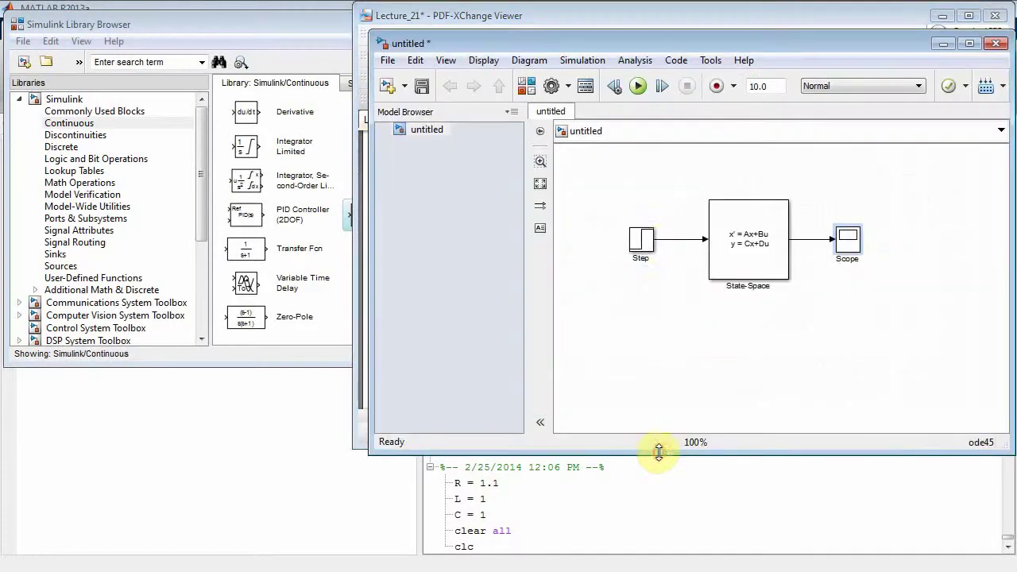
drag(699, 35, 350, 151)
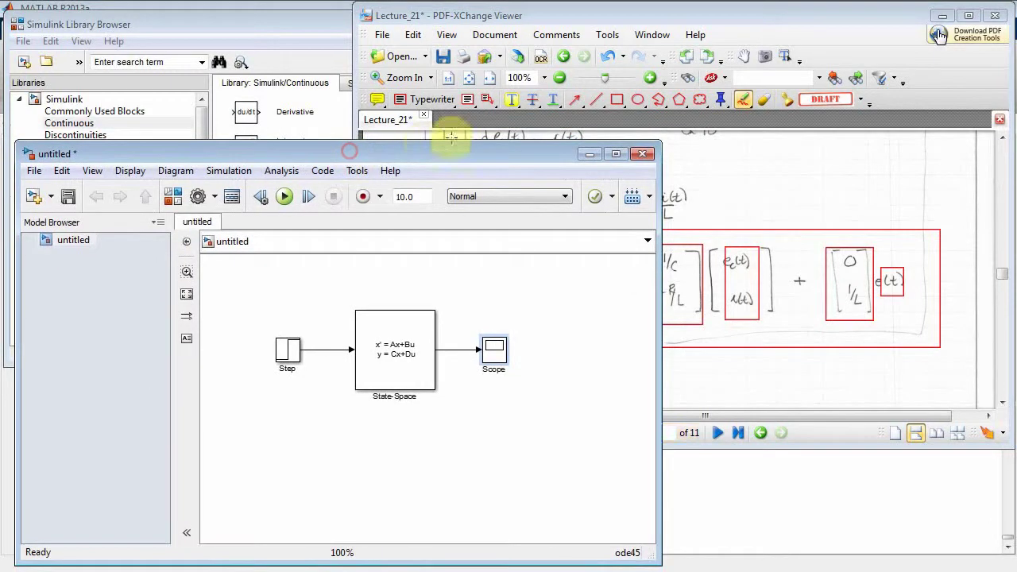
drag(351, 61, 604, 70)
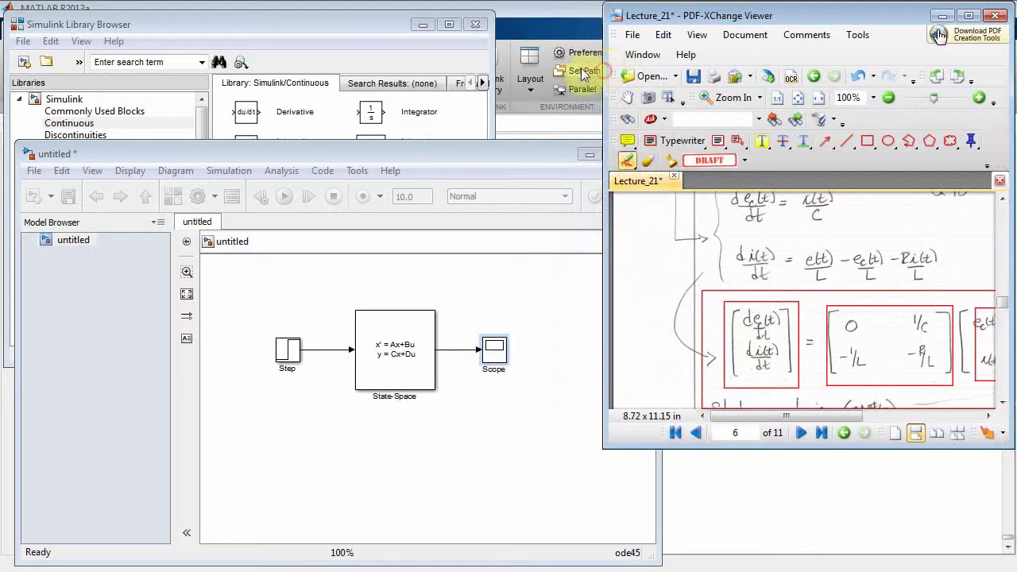
click(490, 153)
Open the State-Space block's parameters beside the notes and enter the placeholder matrix [ 1 1; 1 1; ] for A.
click(390, 341)
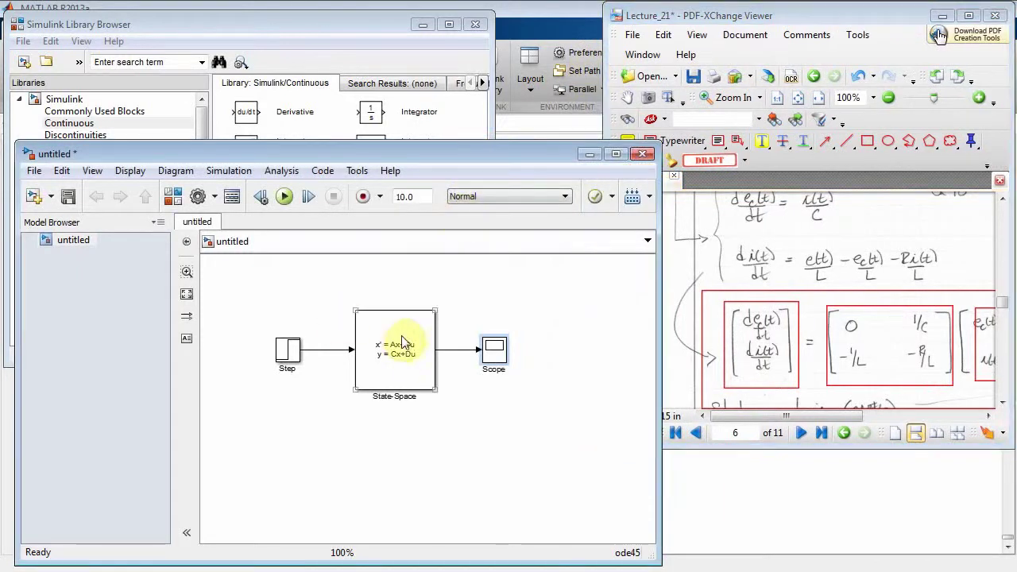
double_click(397, 355)
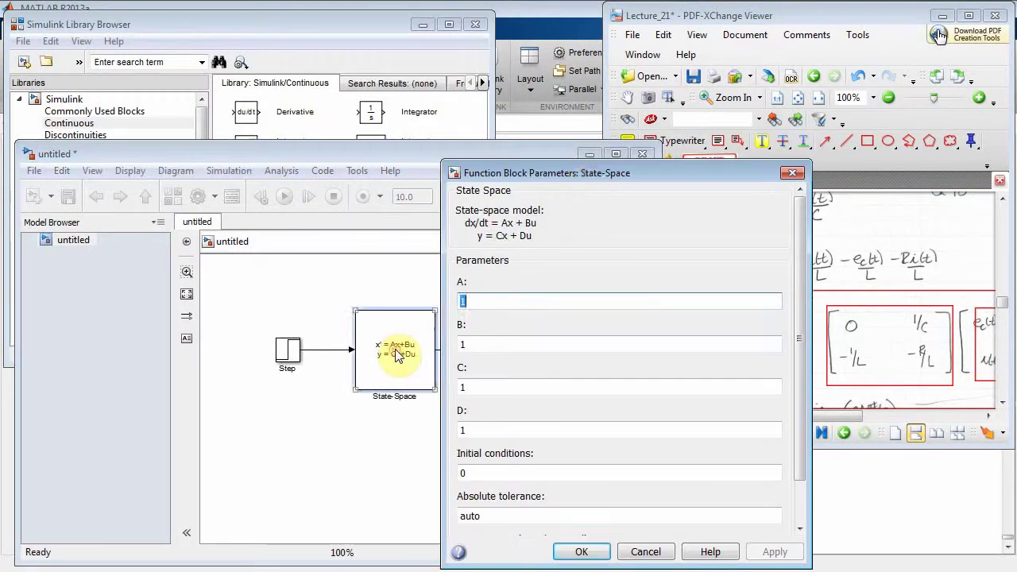
drag(585, 182, 398, 114)
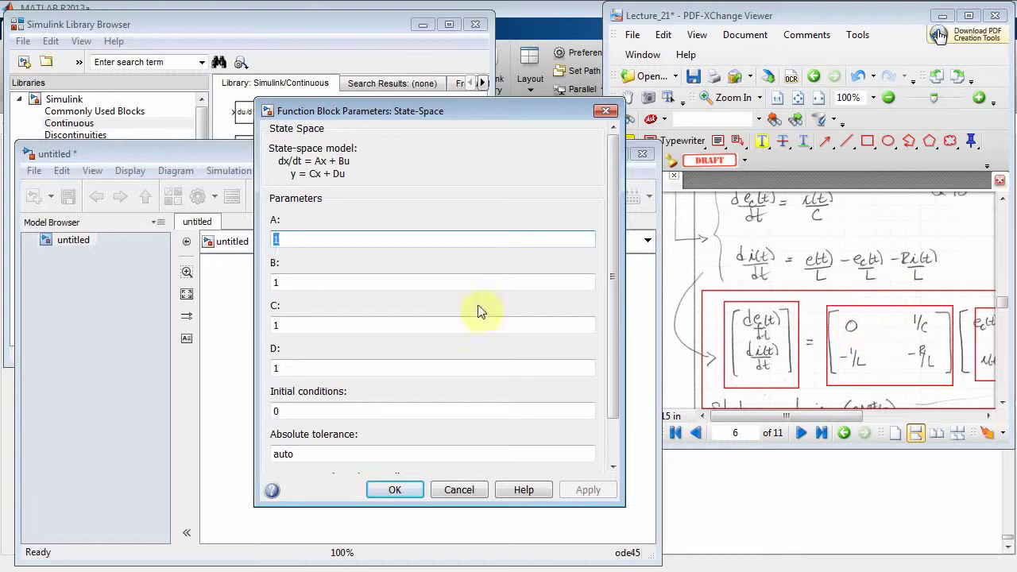
click(274, 238)
key(BackSpace)
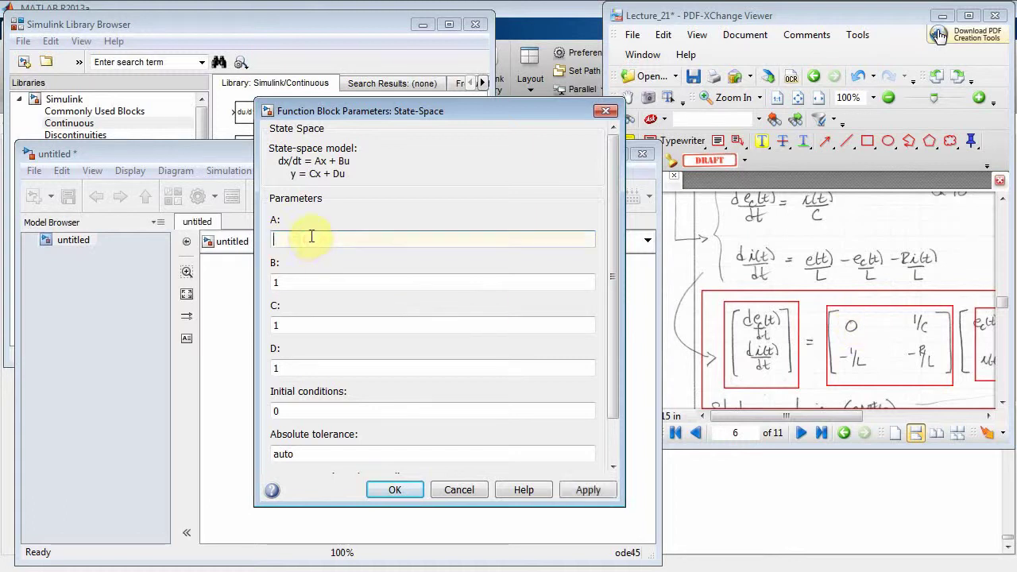
text([)
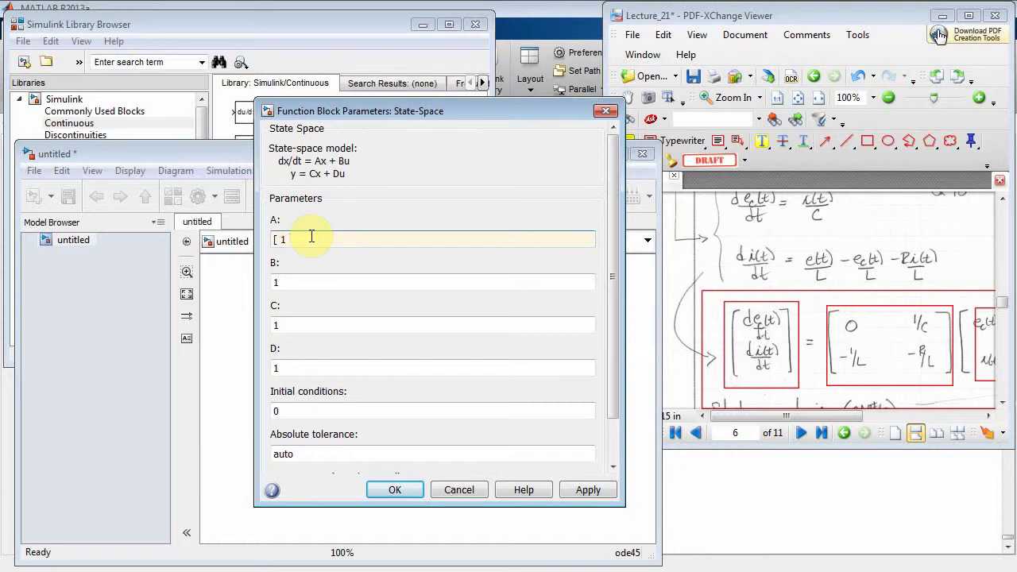
text(1 1; 1)
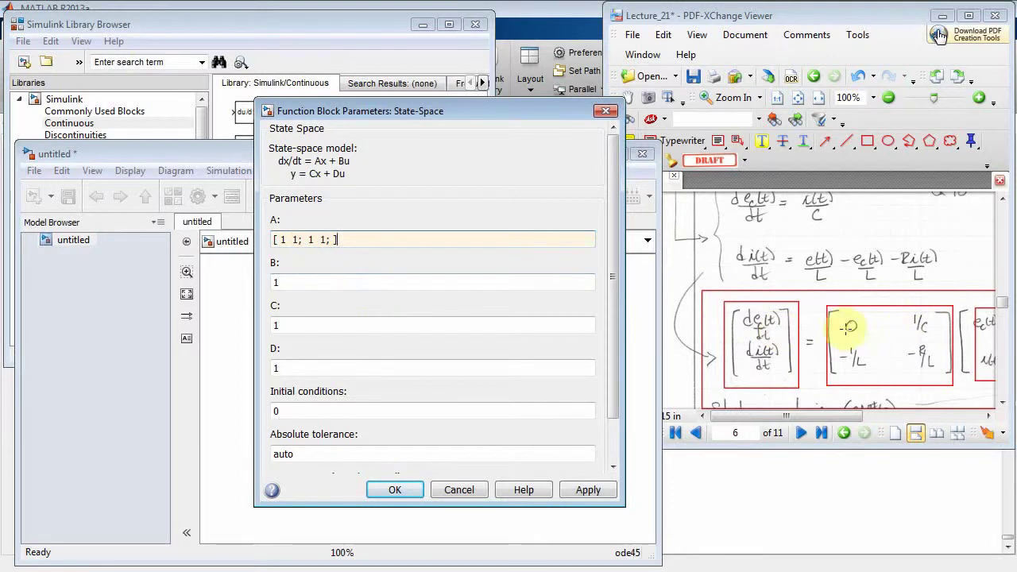
Change the first row of matrix A to 0 1/C.
triple_click(286, 239)
click(285, 239)
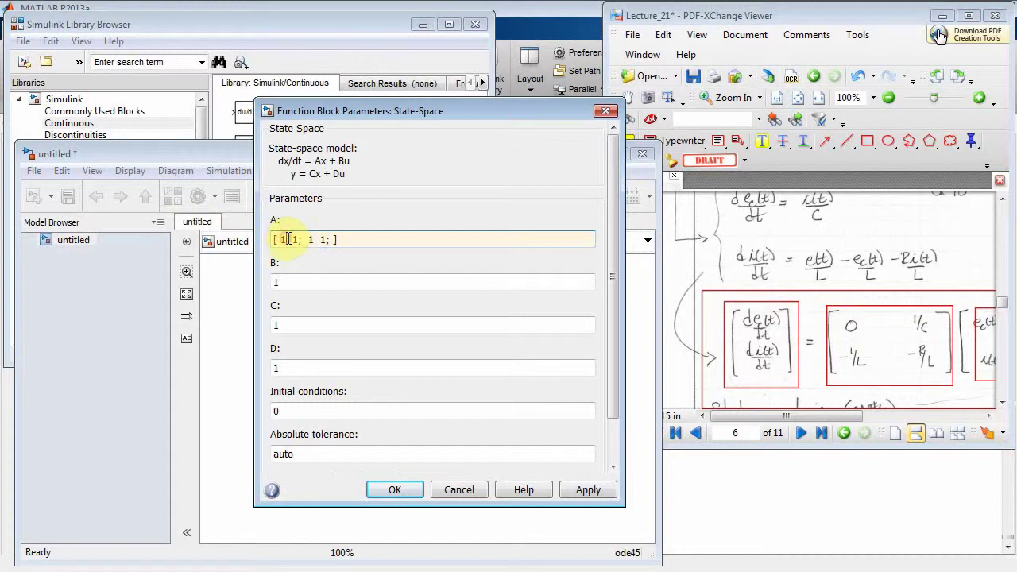
key(BackSpace)
key(Delete)
key(Delete)
text(0 1)
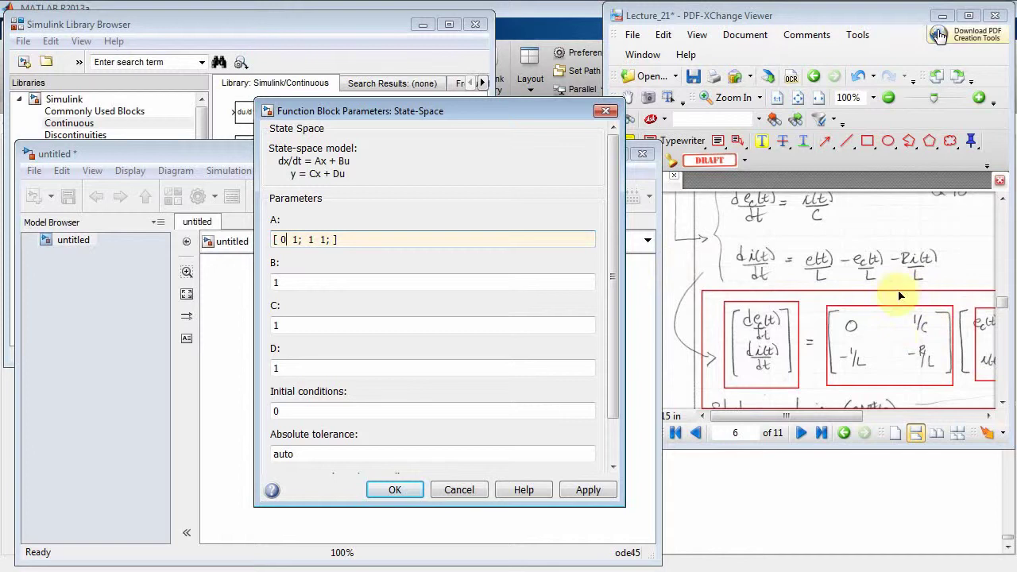
double_click(284, 240)
text(0 1)
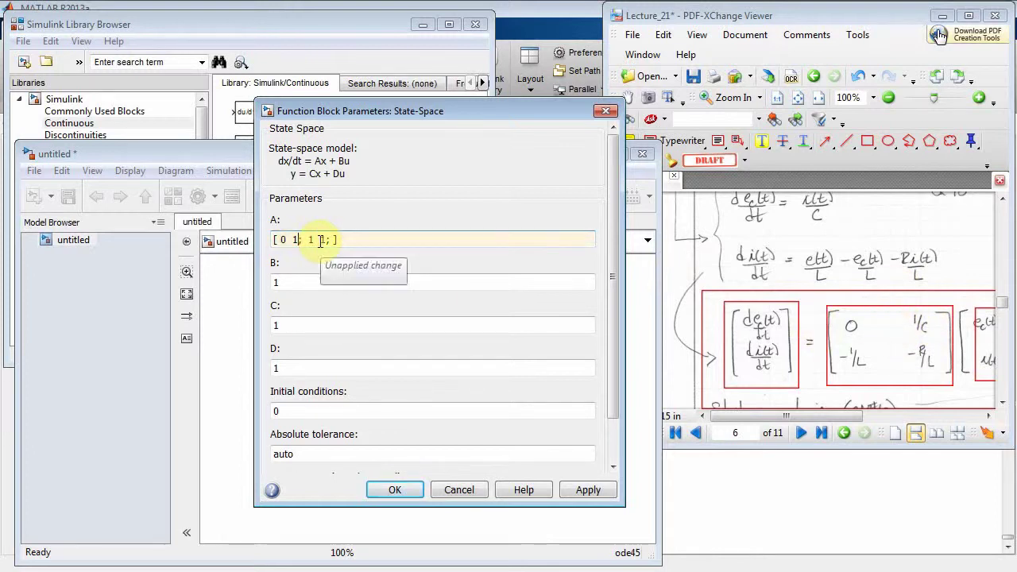
text(/C)
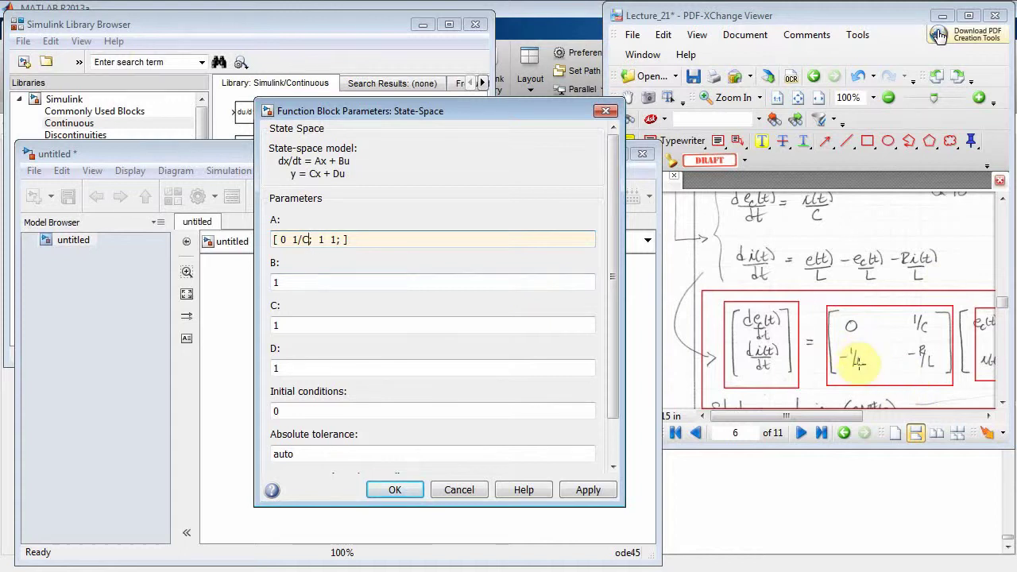
Change the second row of matrix A to -1/L -R/L.
double_click(321, 240)
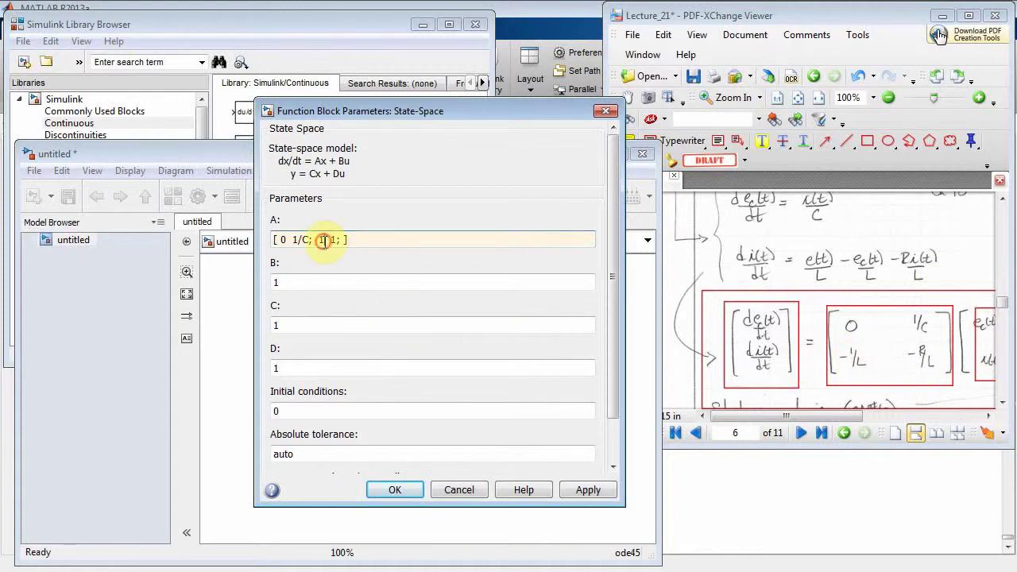
key(BackSpace)
text(-1/L)
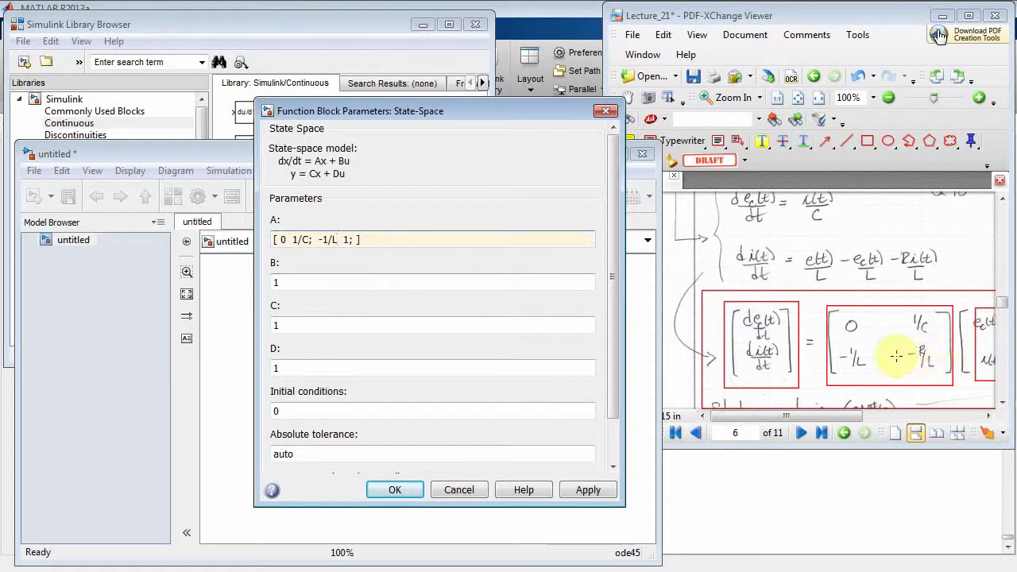
click(353, 240)
key(BackSpace)
text(-R)
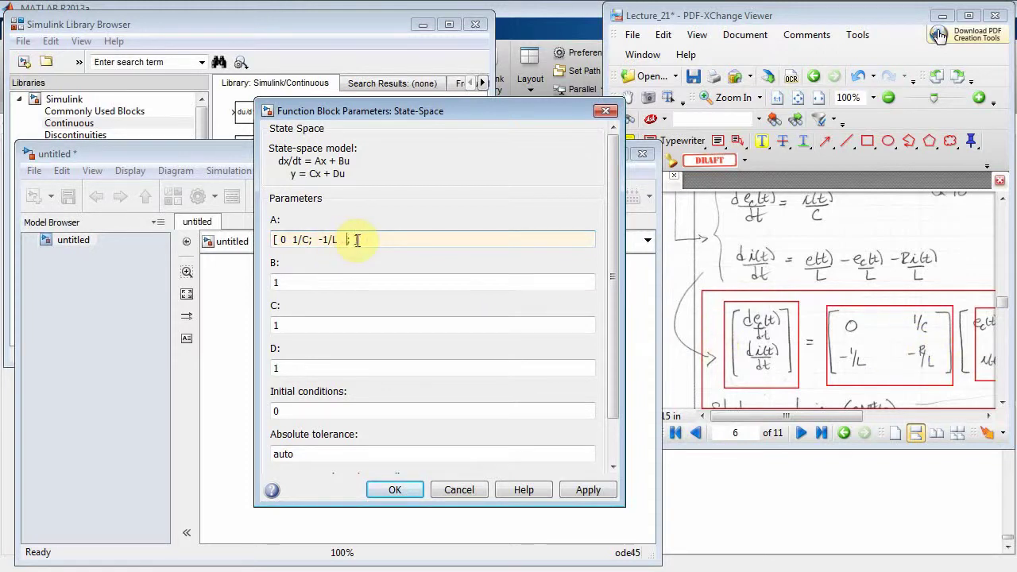
text(/L)
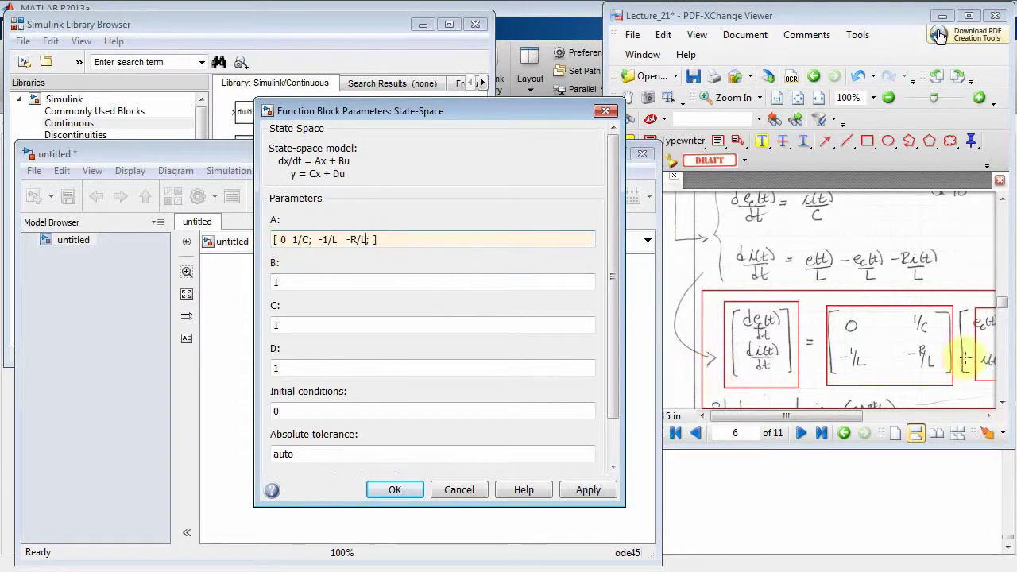
Set the State-Space block's B matrix to the column vector [ 0; 1/L] from the lecture notes.
drag(840, 416, 930, 422)
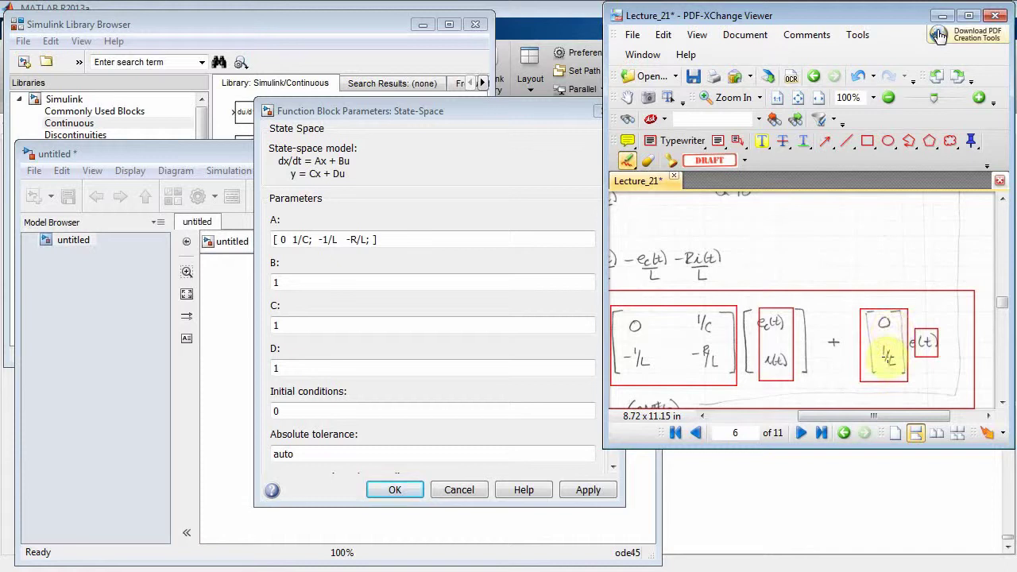
click(282, 281)
double_click(282, 281)
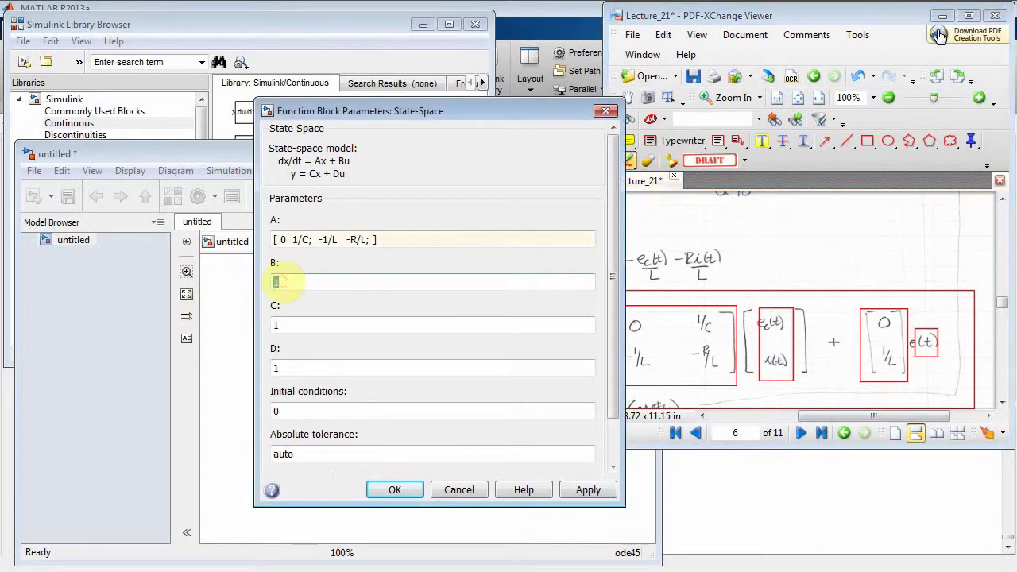
text([)
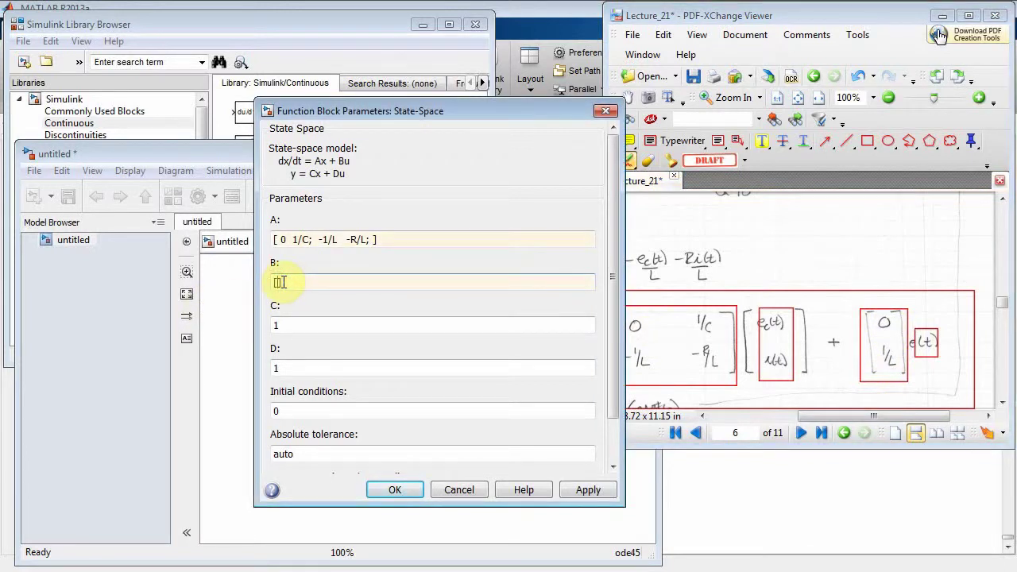
text( 0;  1/L)
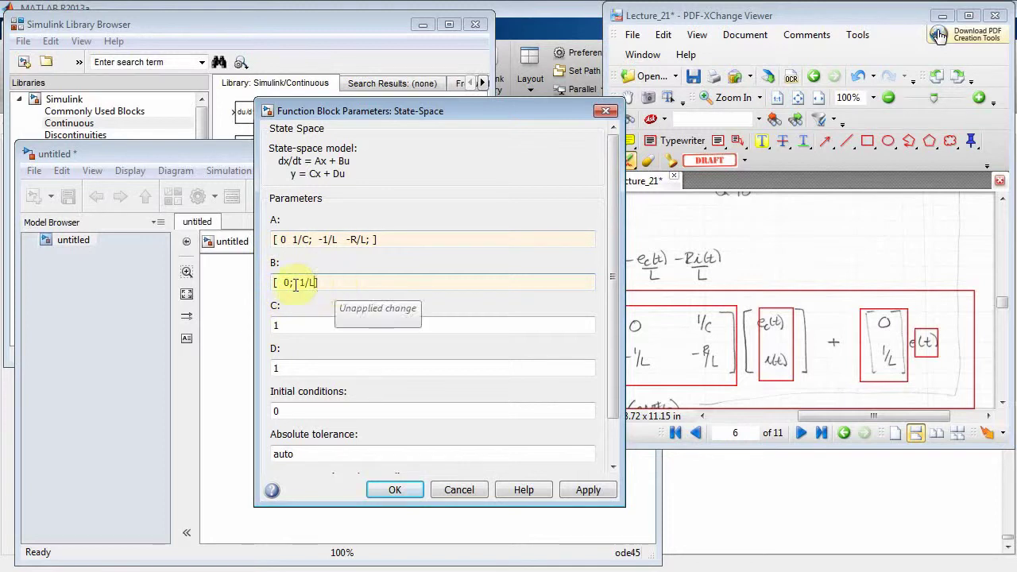
drag(287, 283, 293, 283)
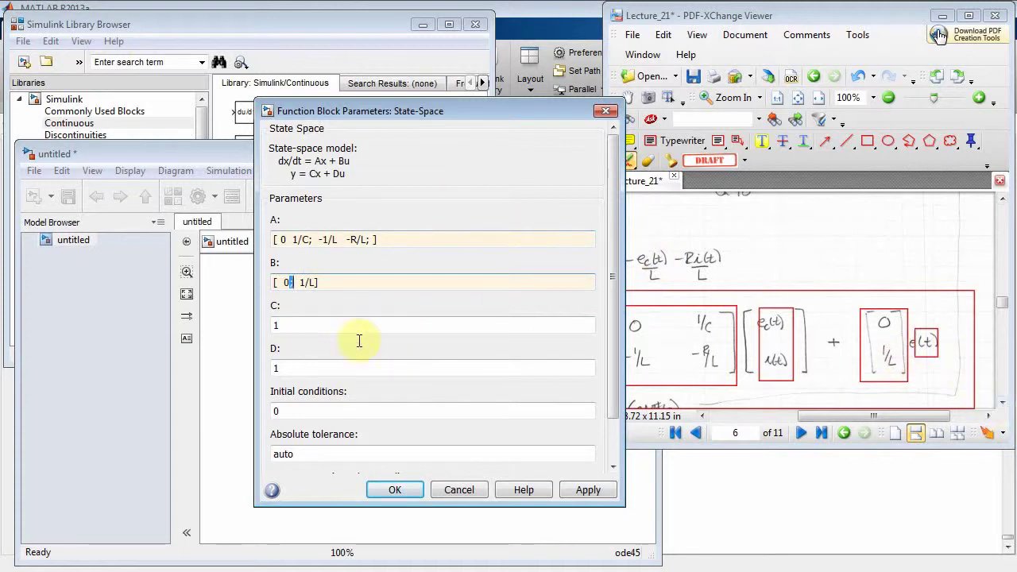
Set the State-Space block's C matrix to the 2×2 identity [ 1 0; 0 1].
double_click(291, 325)
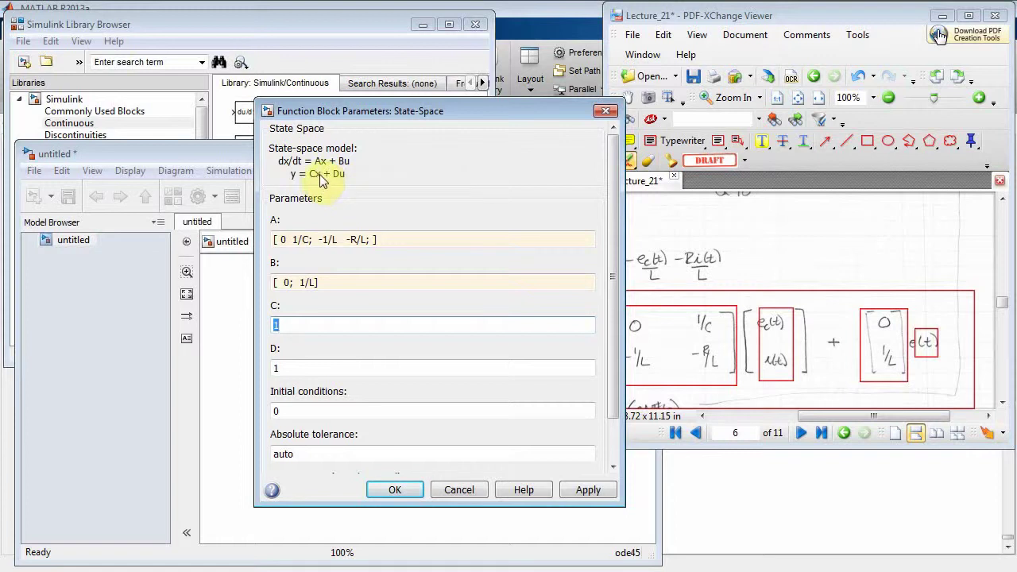
click(291, 325)
key(BackSpace)
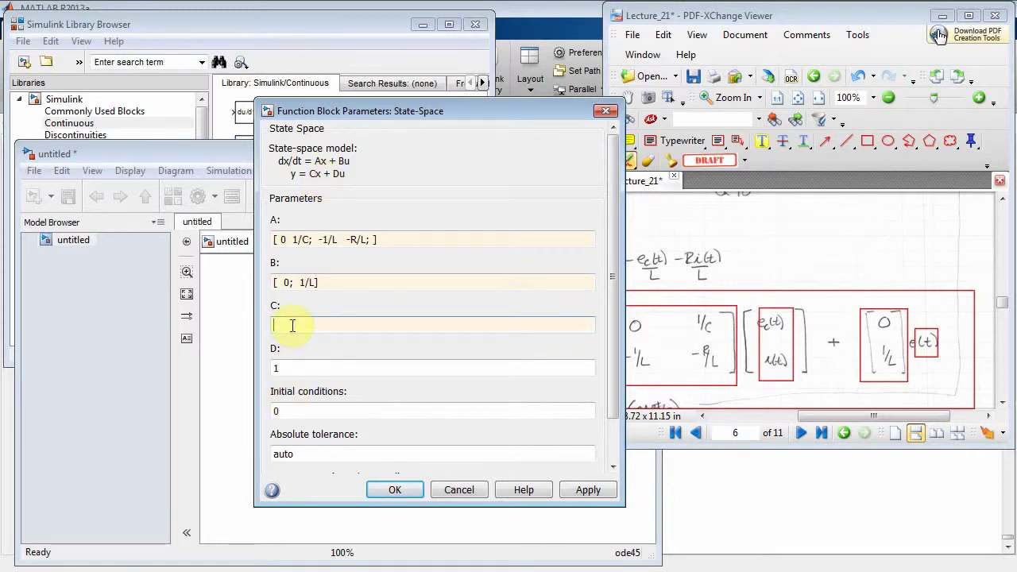
text([ 1 0; 0 1)
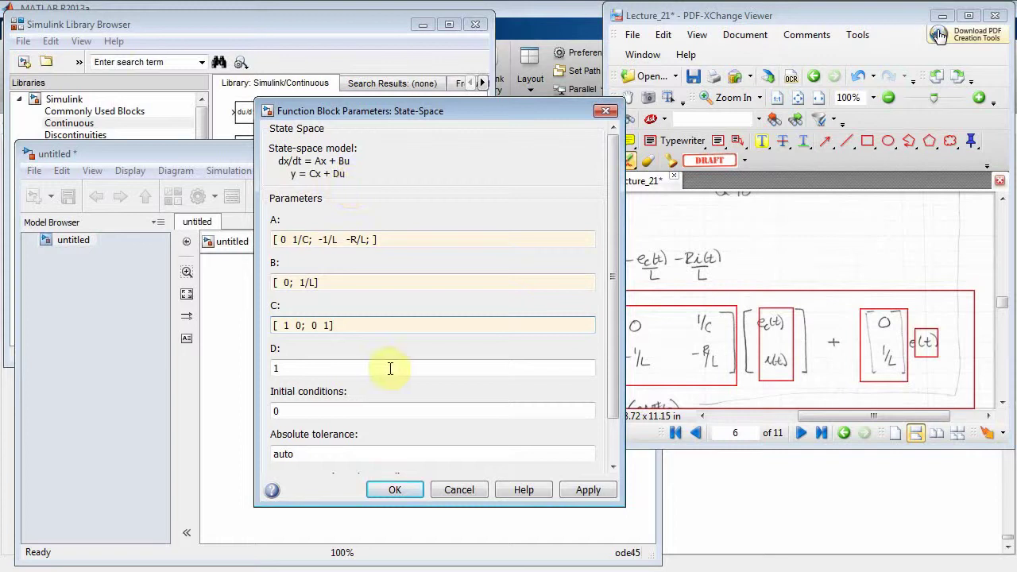
Set the D matrix to [ 0; 0] and accept the State-Space block parameters.
double_click(287, 367)
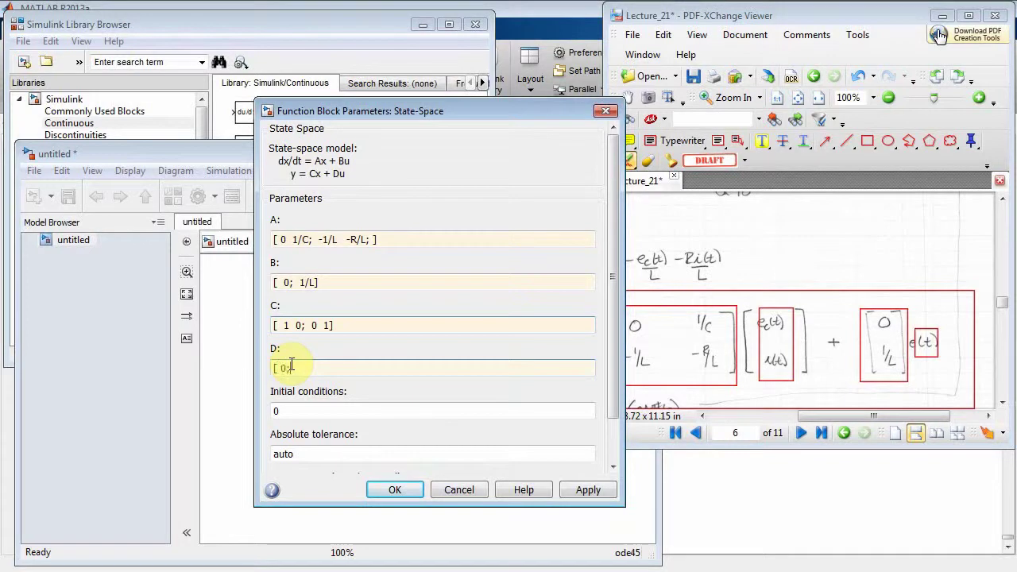
text(0)
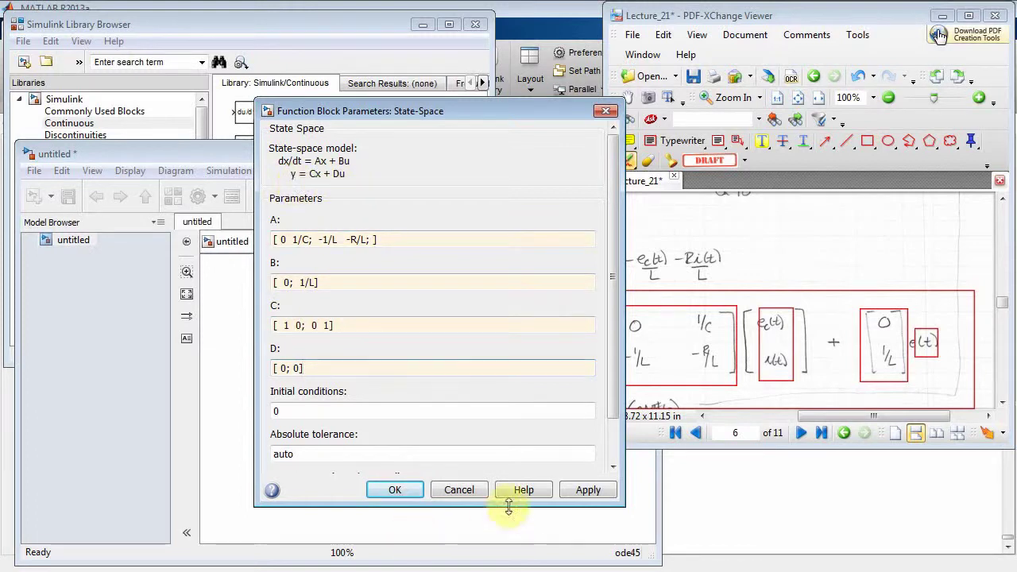
click(402, 489)
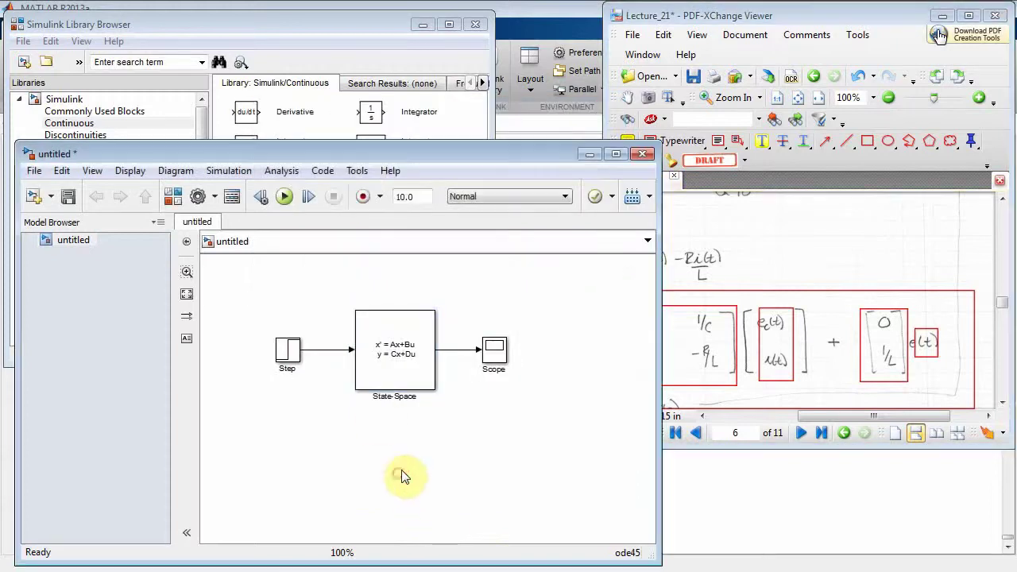
Switch to the MATLAB Command Window and clear the workspace and the command output with clear all and clc.
click(401, 473)
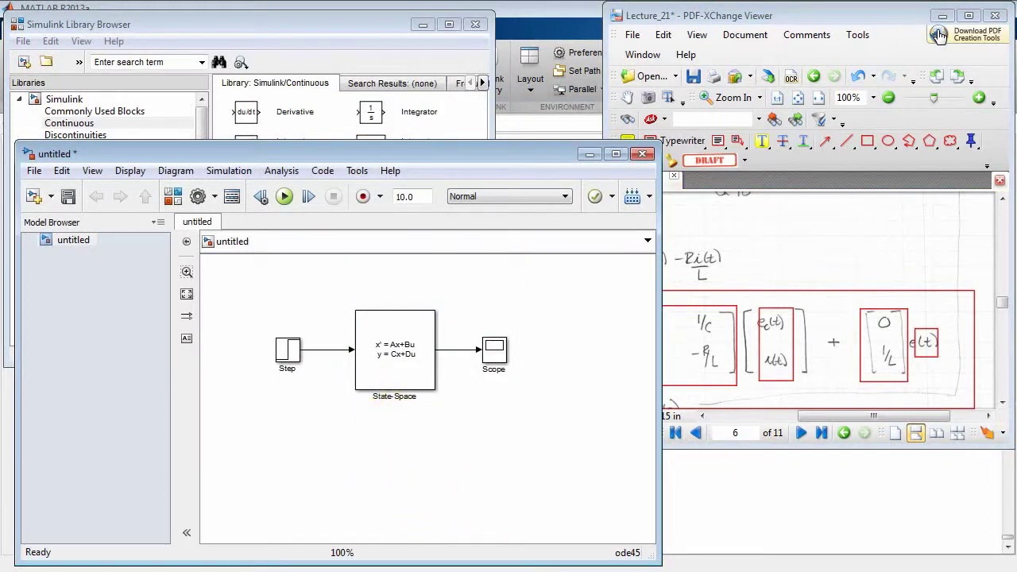
key(ctrl+t)
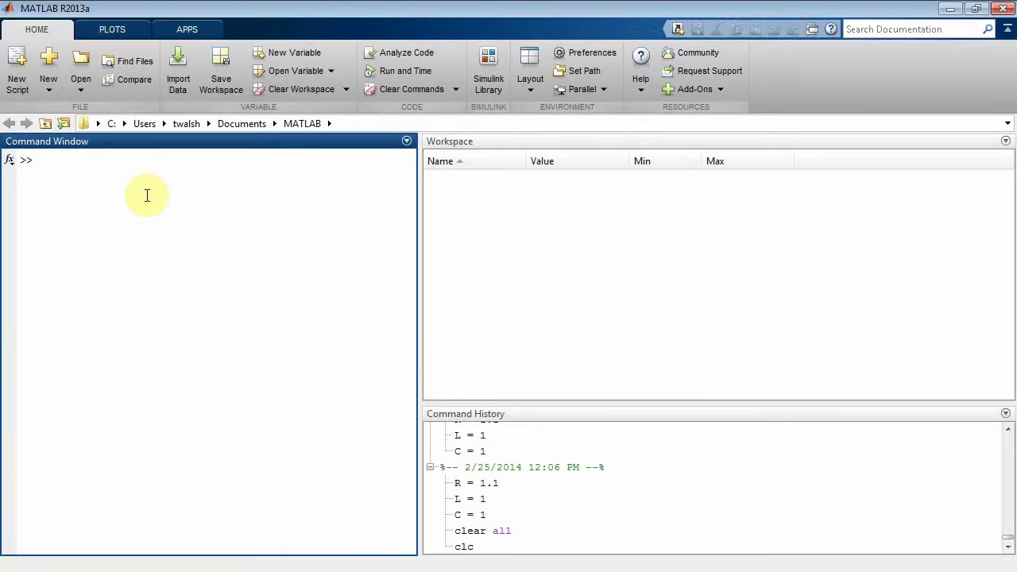
click(147, 196)
text(clear all)
key(Return)
text(clc)
key(Return)
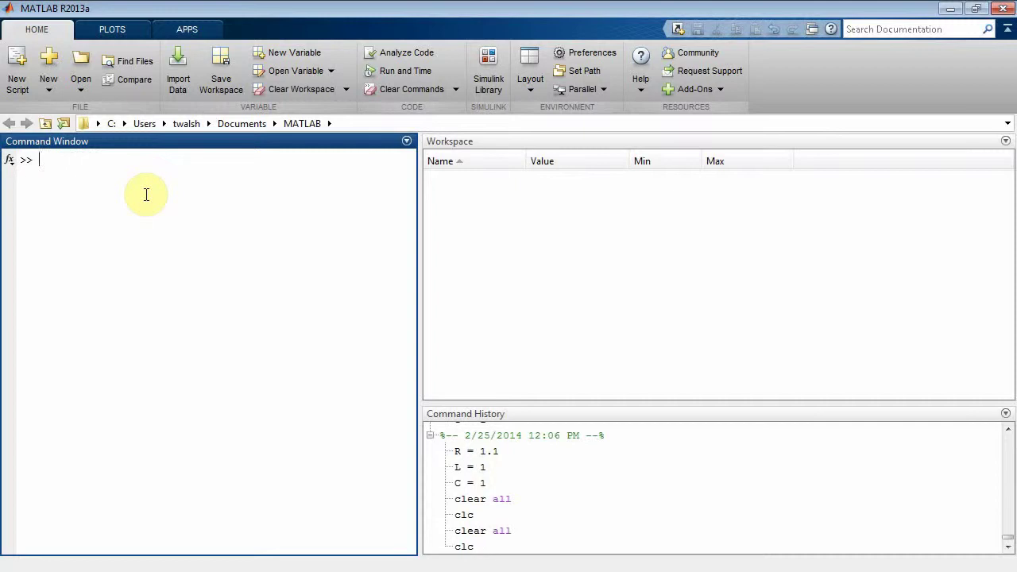
Define the circuit variables R = 1.1, L = 1 and C = 1 in the MATLAB workspace.
text(R = 1.1)
key(Return)
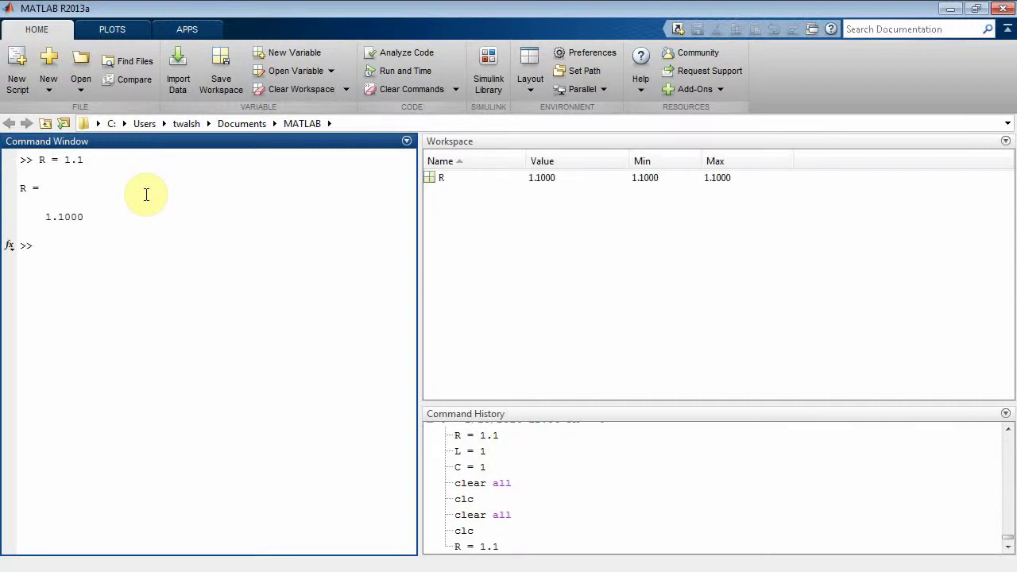
text(L = 1)
key(Return)
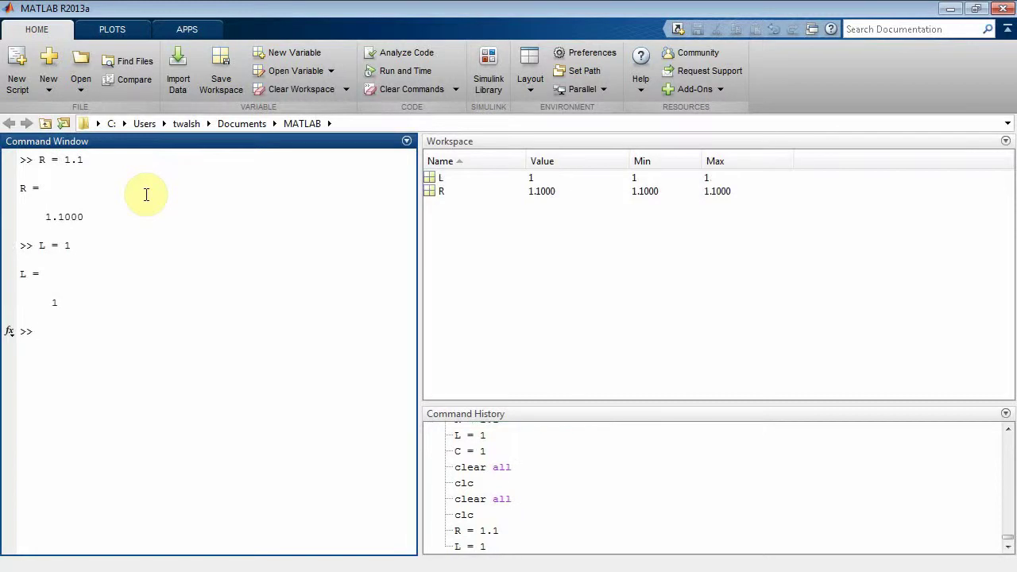
text(C = 1)
key(Return)
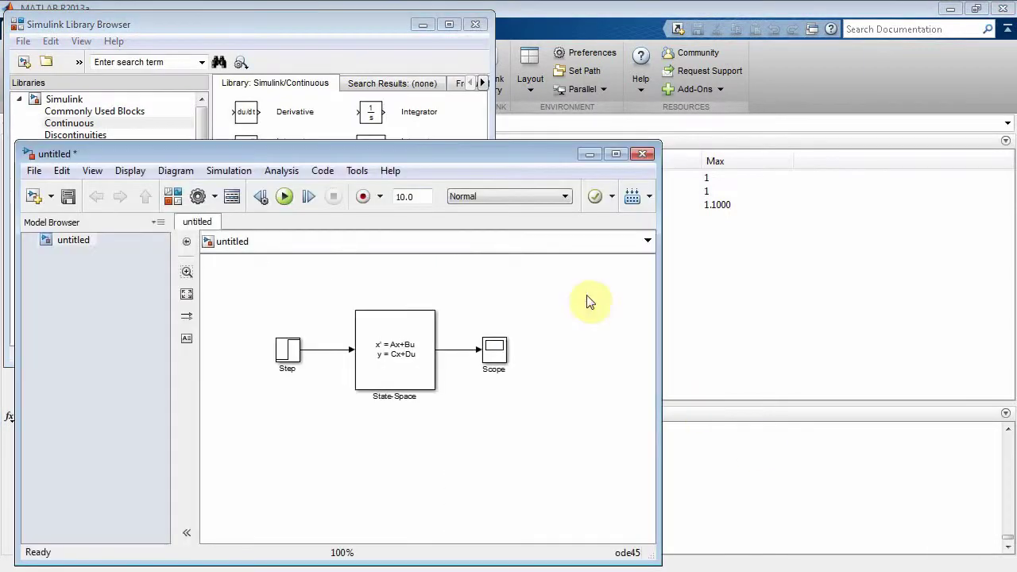
Shrink the Simulink model window and place it beside the Library Browser.
drag(461, 152, 804, 33)
drag(993, 441, 869, 318)
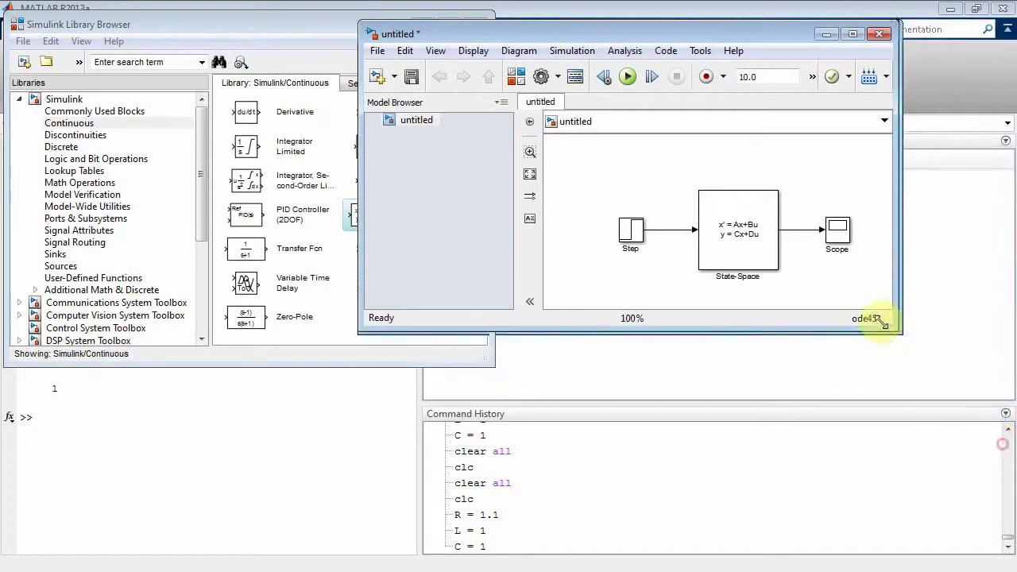
drag(651, 35, 794, 42)
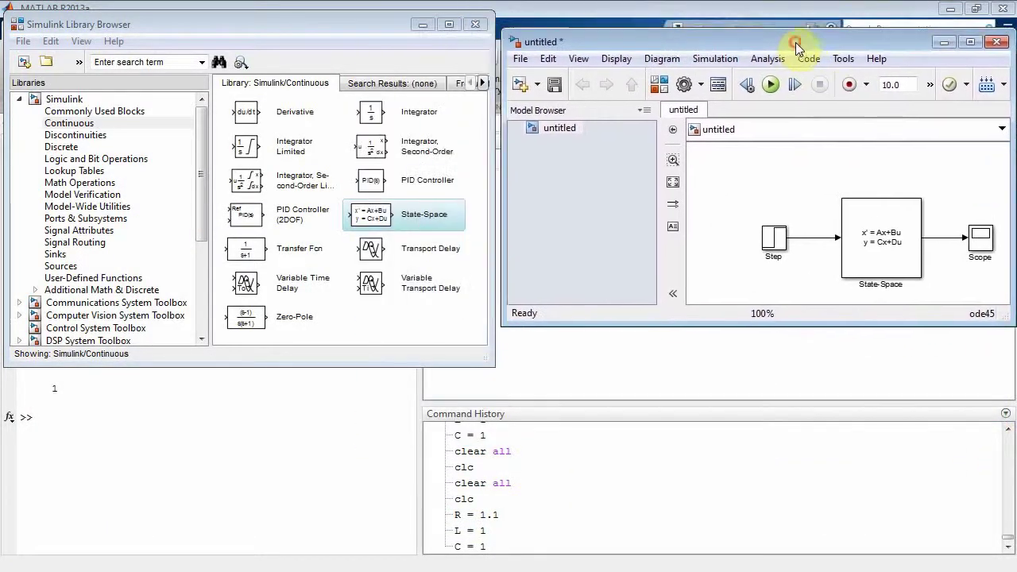
Shift the Step, State-Space and Scope blocks up and to the left, keeping them aligned in one row.
click(775, 239)
drag(774, 239, 751, 219)
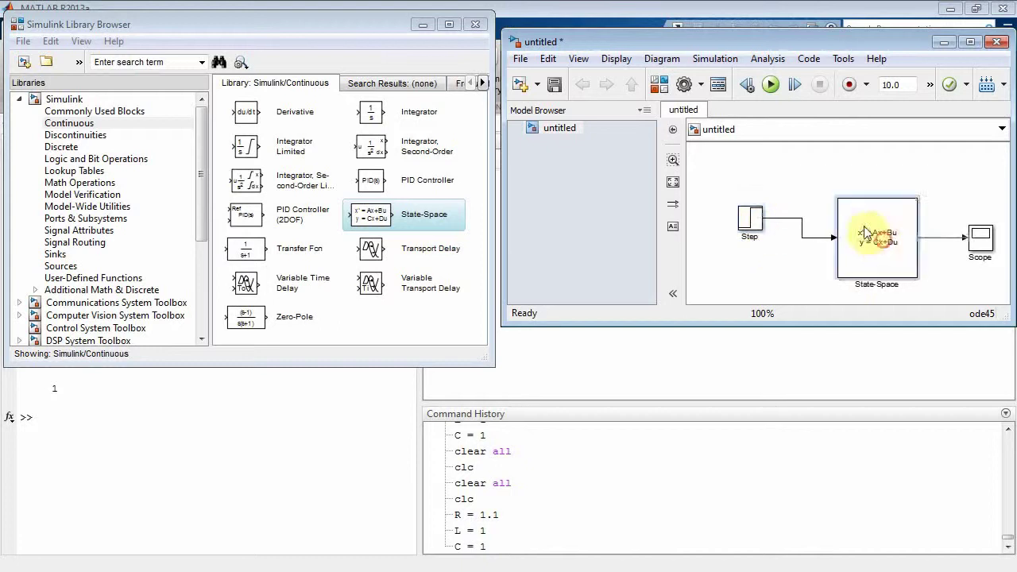
drag(881, 228, 849, 208)
drag(974, 238, 923, 222)
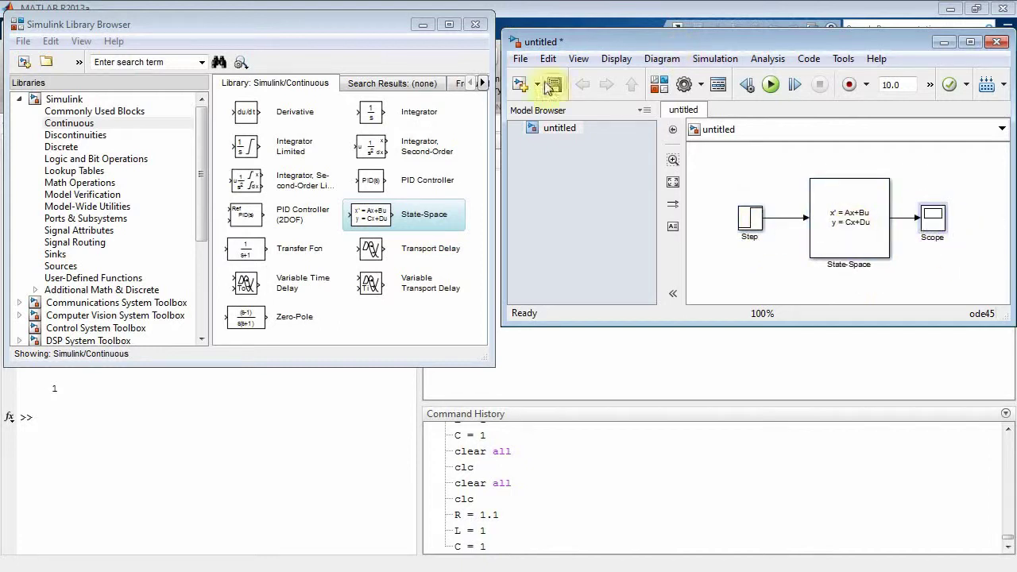
Run the simulation and display the autoscaled response in an enlarged Scope window.
click(771, 85)
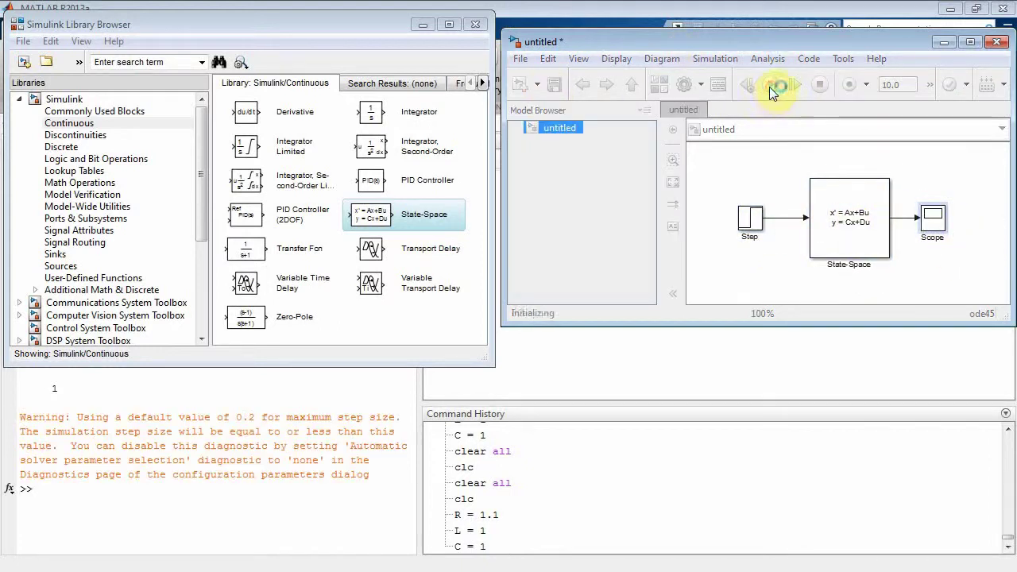
click(853, 193)
double_click(932, 216)
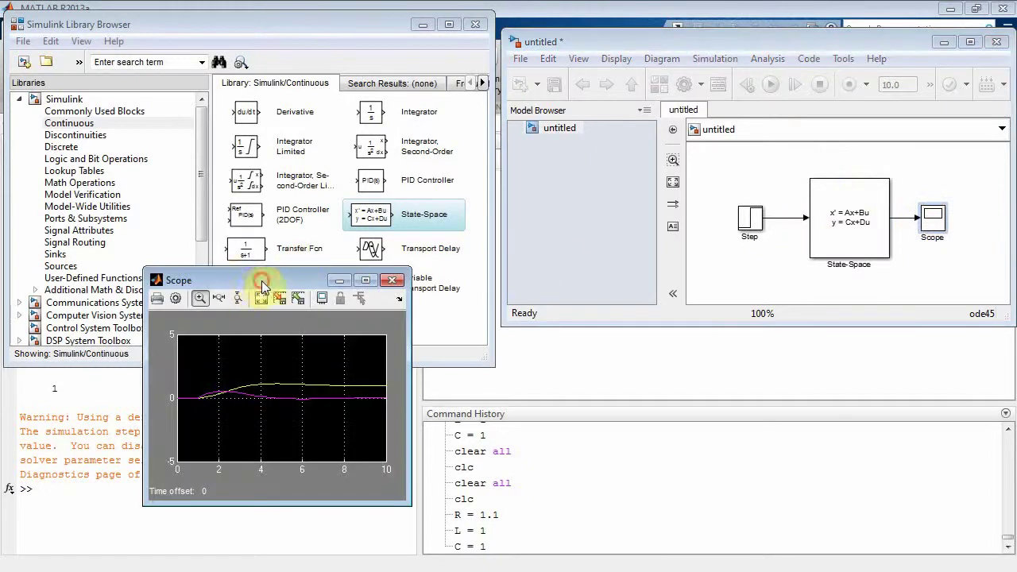
drag(262, 279, 223, 168)
click(233, 260)
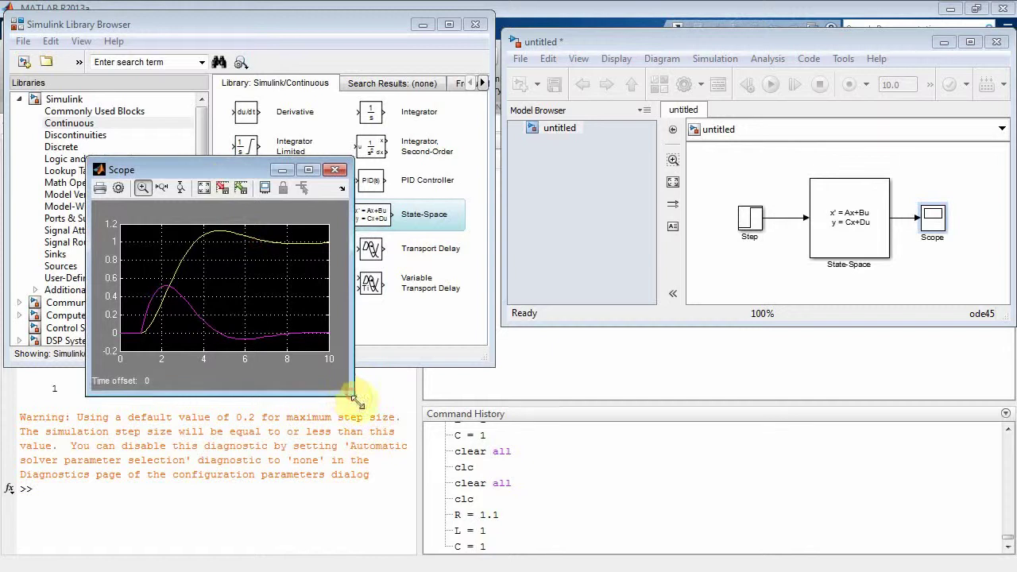
drag(353, 393, 542, 509)
drag(341, 171, 303, 152)
click(855, 222)
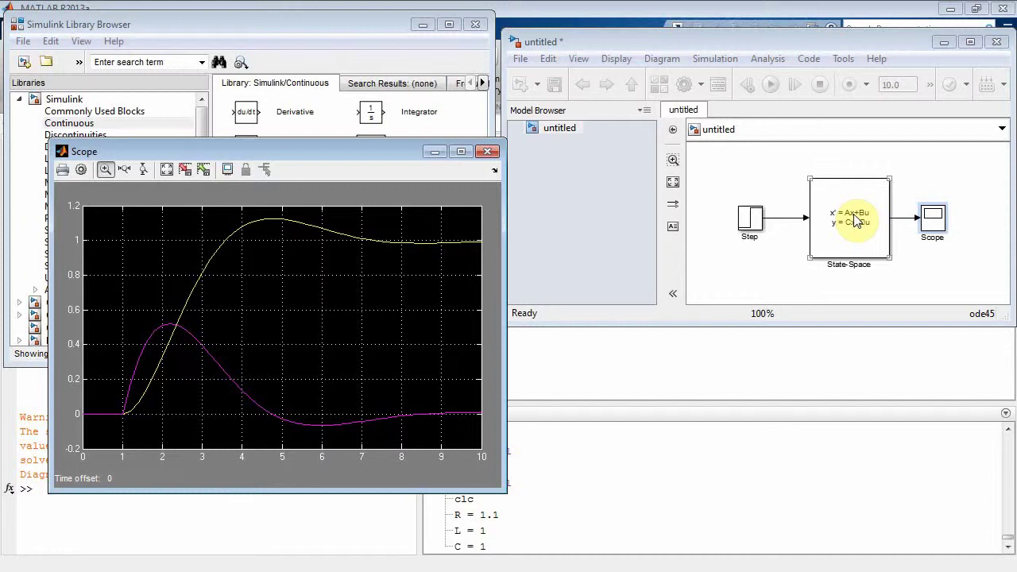
click(81, 394)
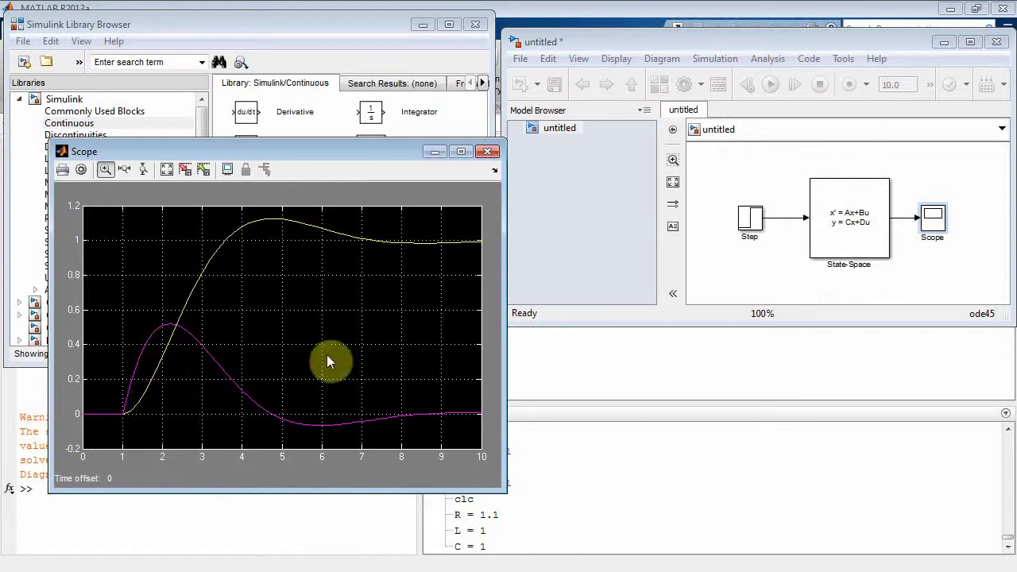
click(752, 224)
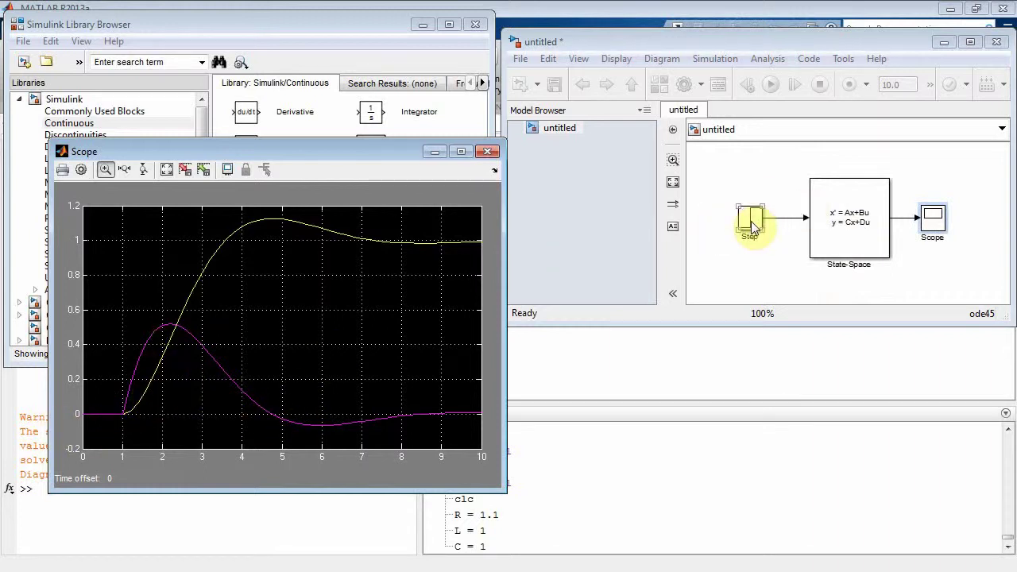
click(715, 243)
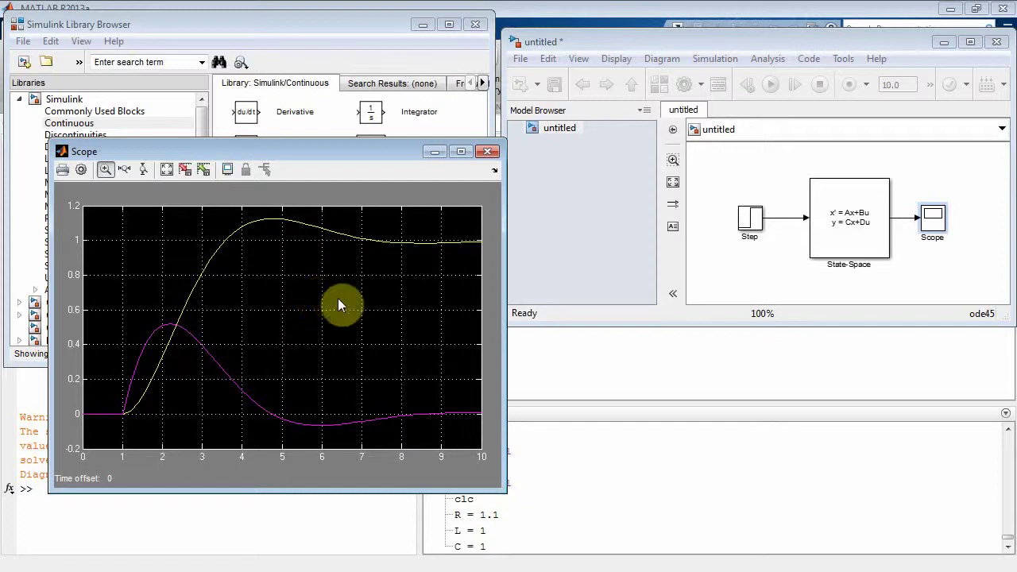
Add a third row 0 R to the State-Space block's C matrix, making it [ 1 0; 0 1; 0 R].
drag(707, 40, 676, 39)
click(816, 222)
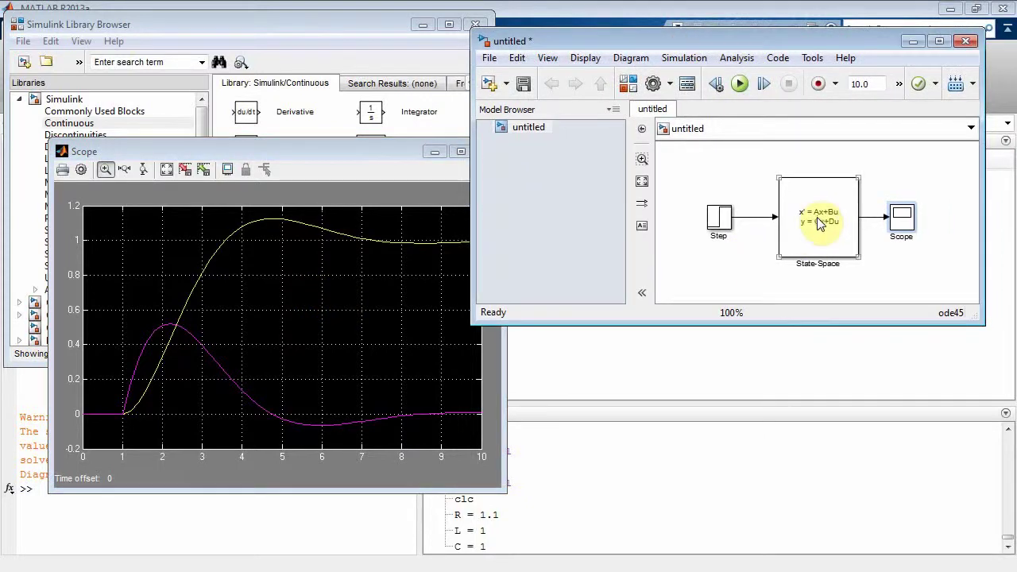
double_click(816, 227)
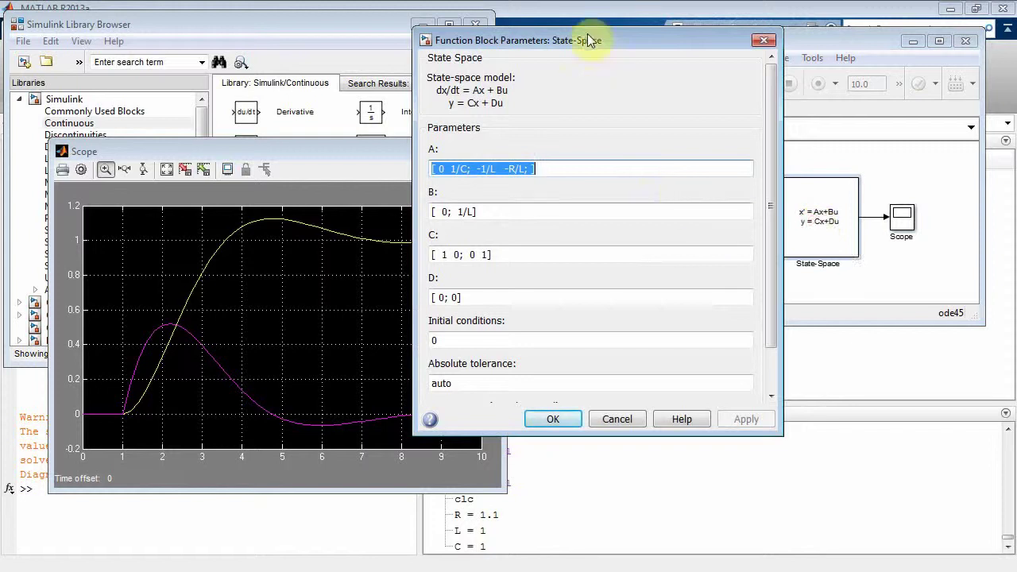
drag(619, 38, 757, 81)
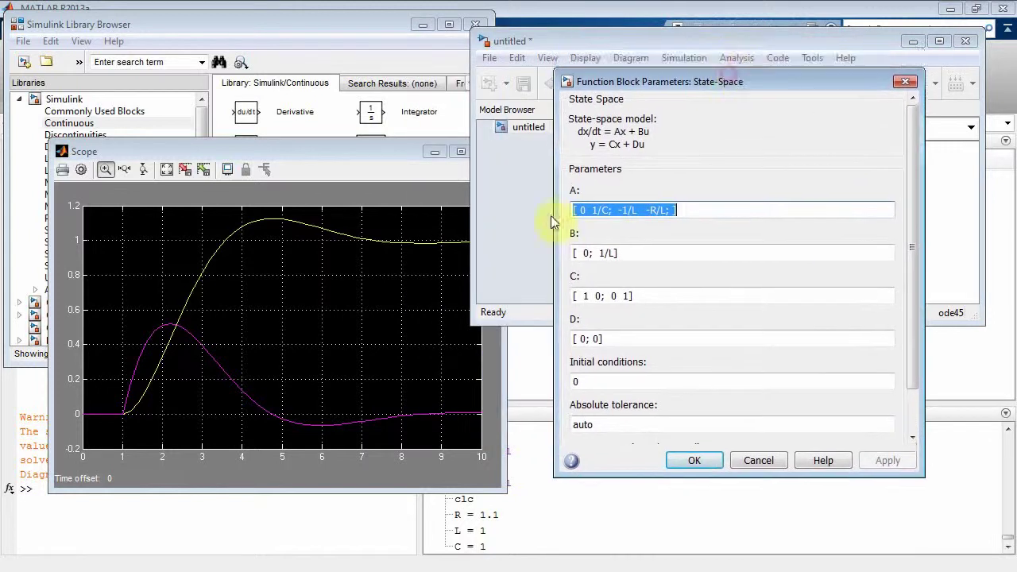
click(630, 295)
click(631, 296)
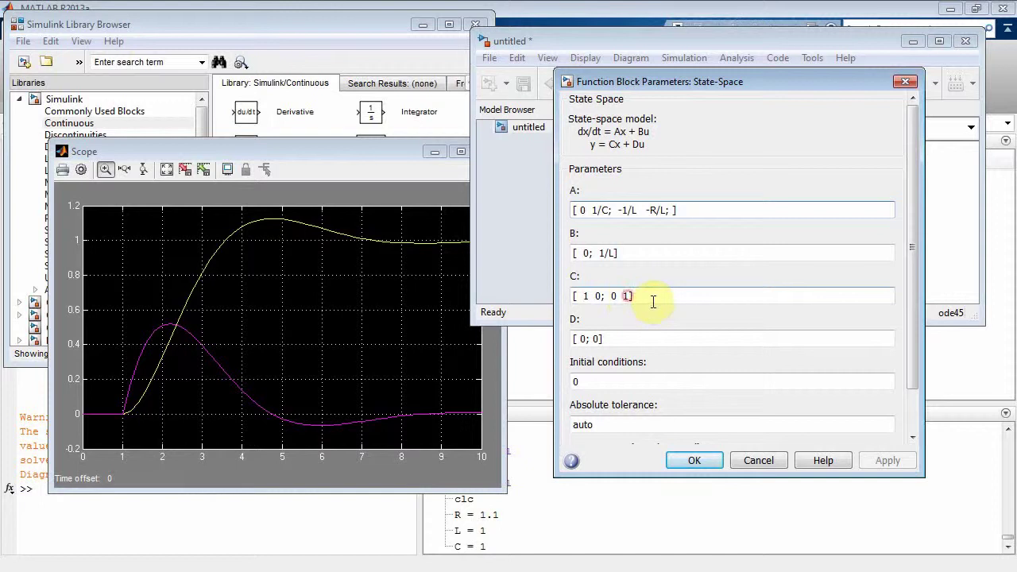
text(; 0)
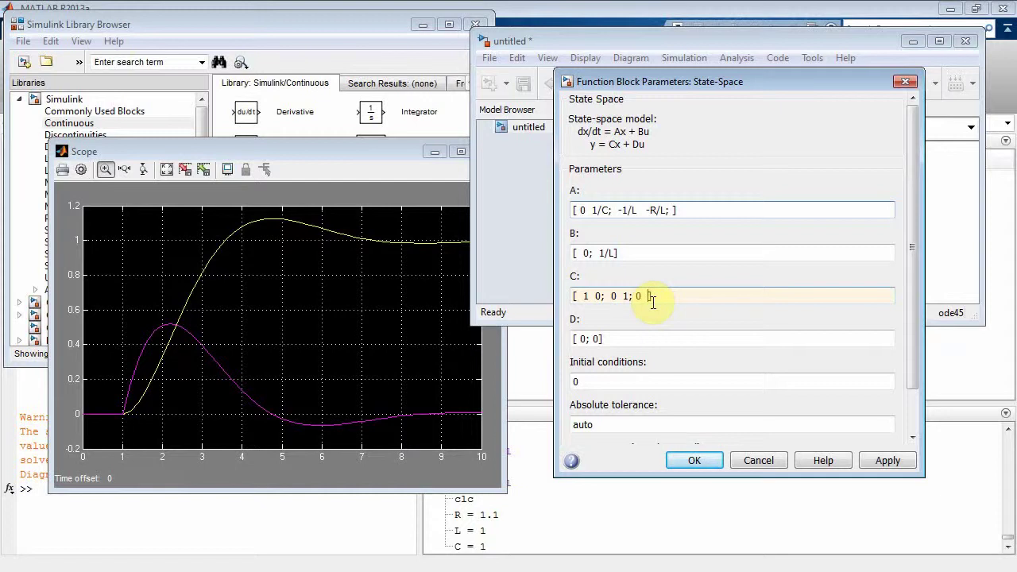
text(])
Extend the D matrix to [ 0; 0; 0] and accept the State-Space block parameters.
double_click(591, 146)
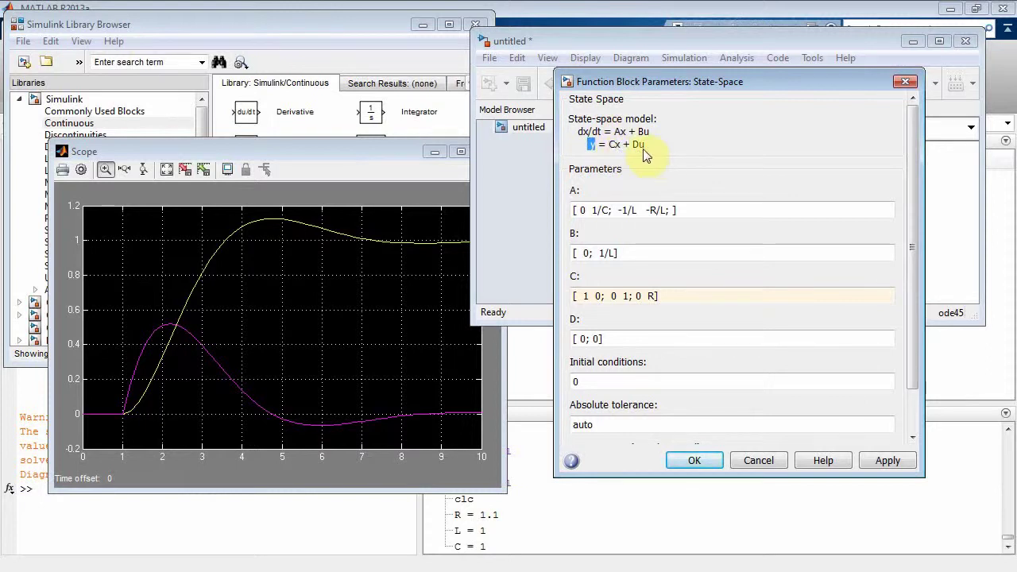
triple_click(600, 339)
click(600, 339)
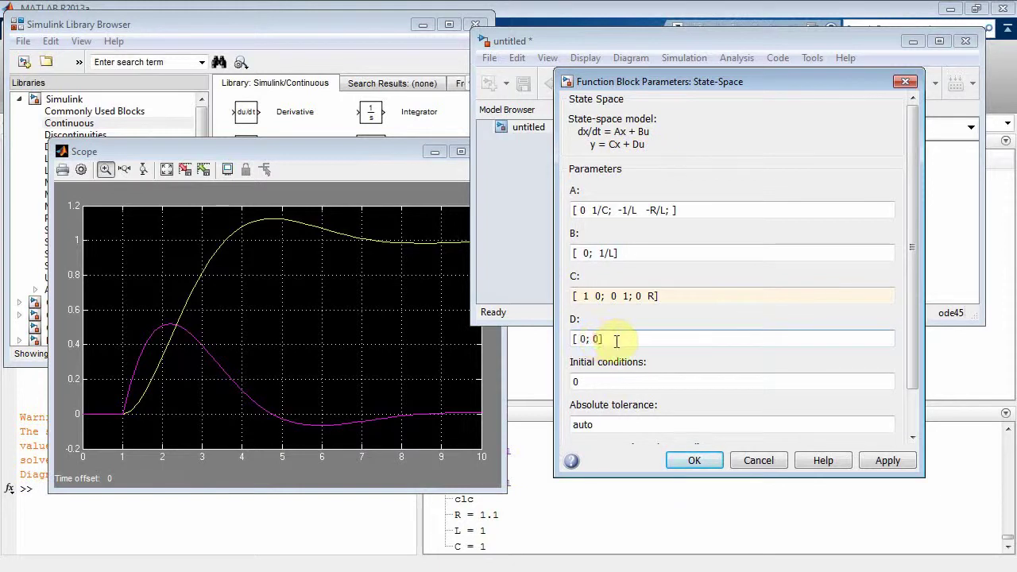
text(; 0)
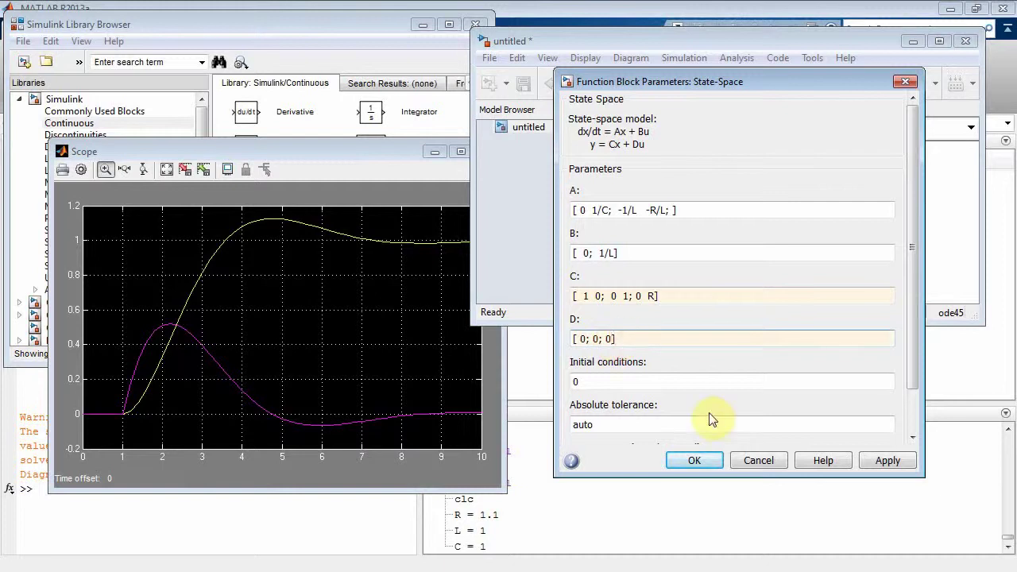
click(696, 461)
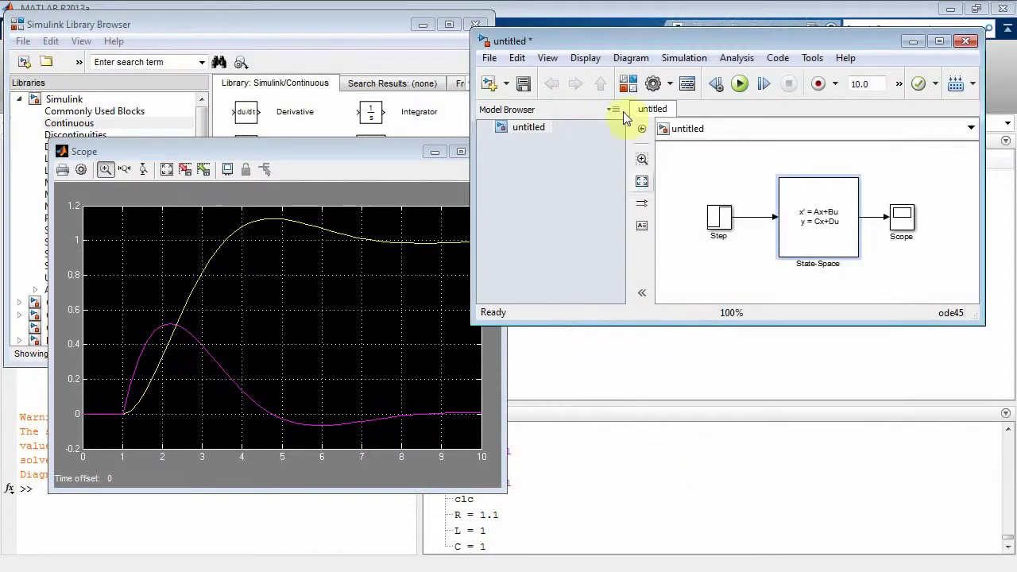
Rerun the simulation with the three-output block and autoscale the Scope plot.
click(739, 84)
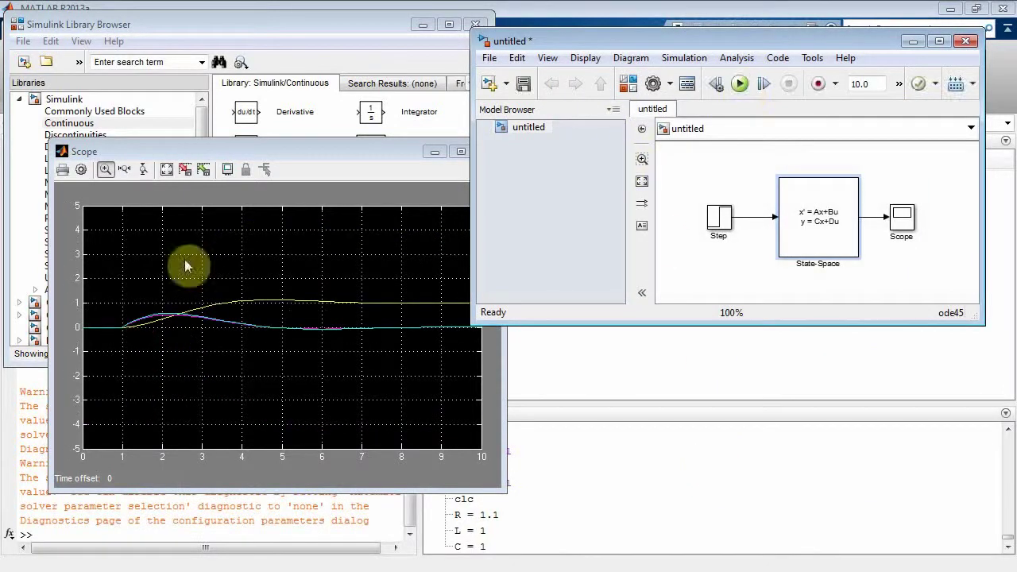
click(166, 169)
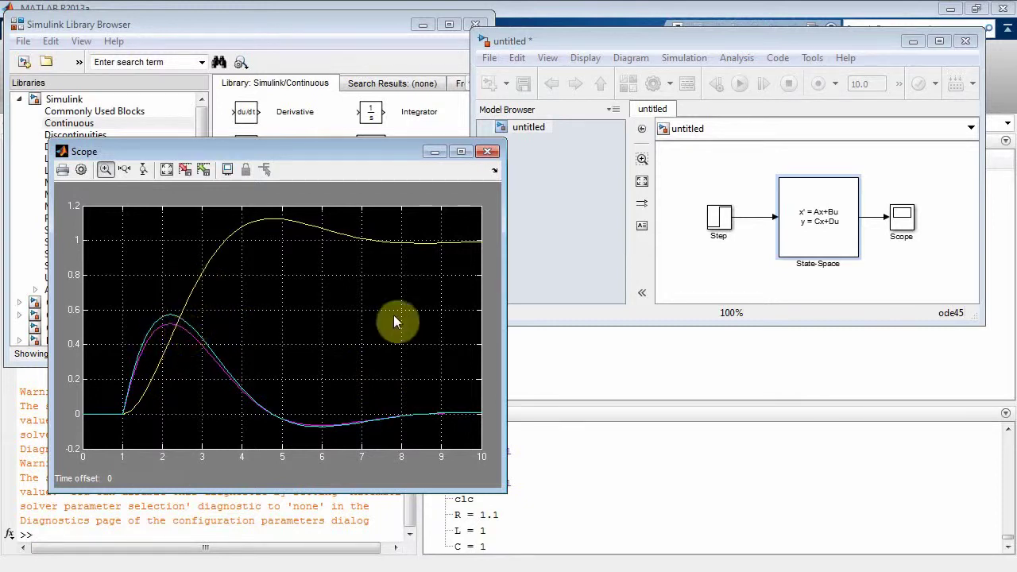
Add a placeholder fourth row ? ? to the State-Space block's C matrix.
click(810, 239)
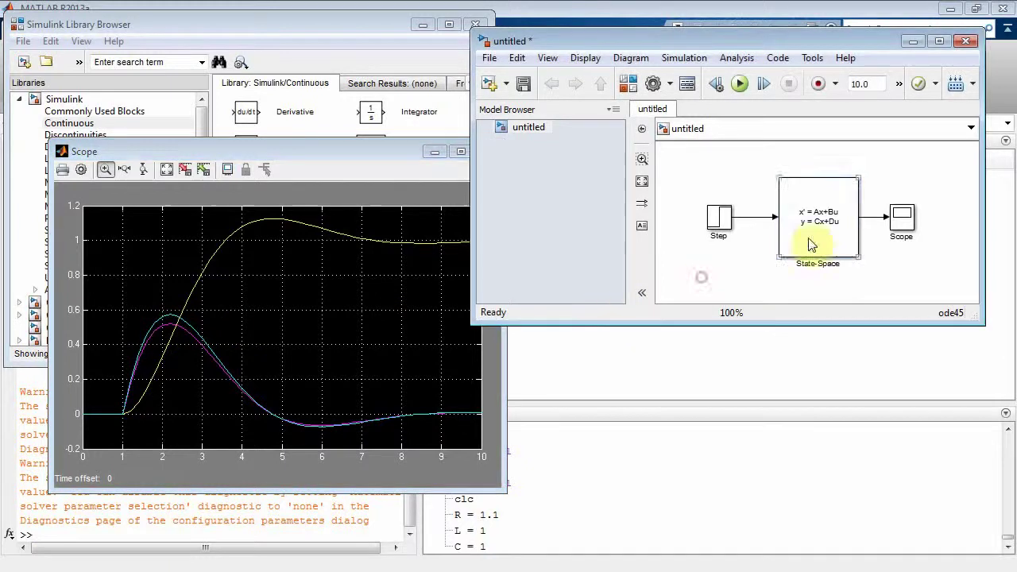
double_click(820, 229)
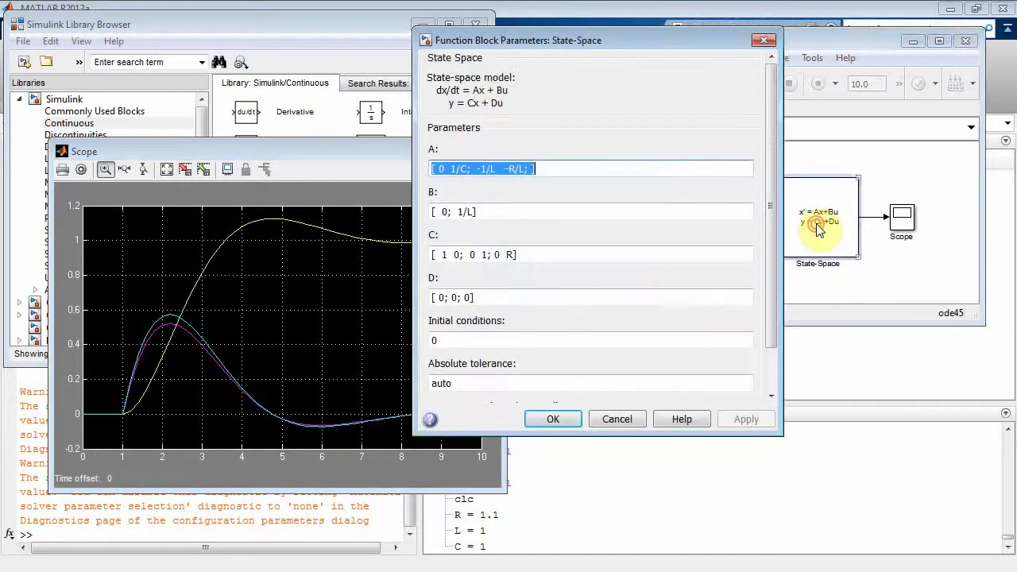
click(511, 254)
click(540, 256)
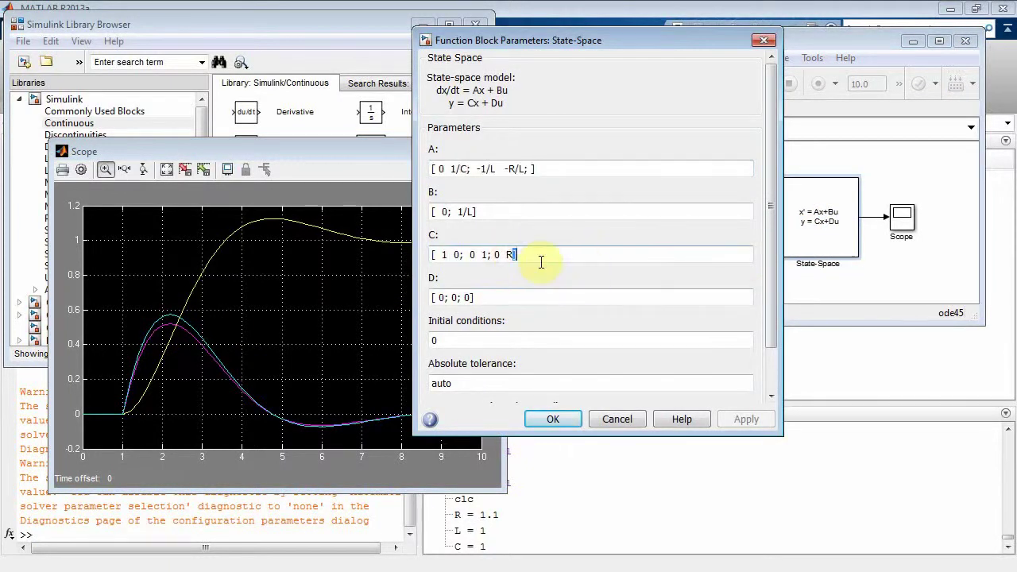
key(Left)
text(; )
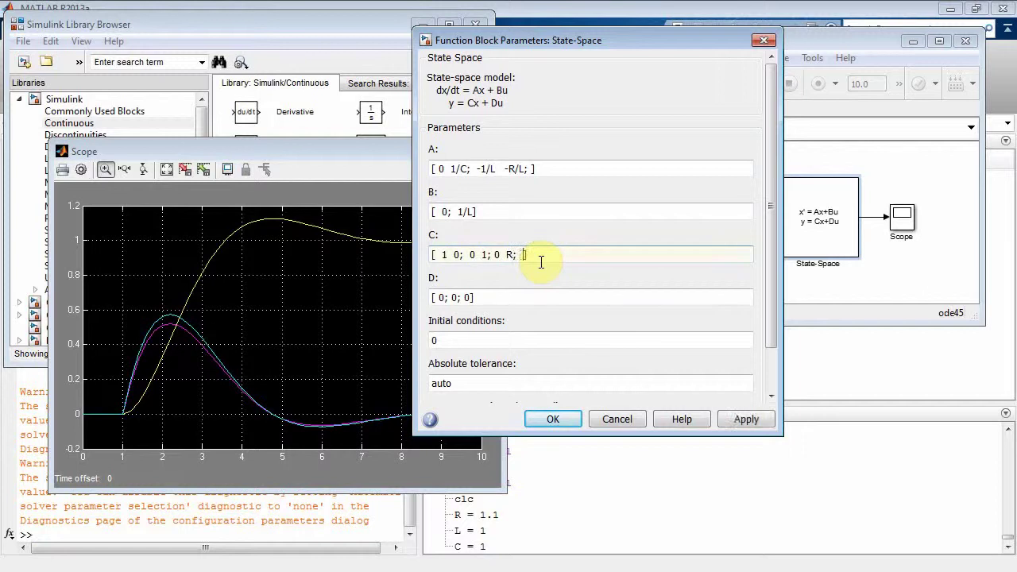
text(? ?)
Add a fourth entry of 1 to the D matrix, making it [ 0; 0; 0; 1].
click(469, 298)
triple_click(469, 298)
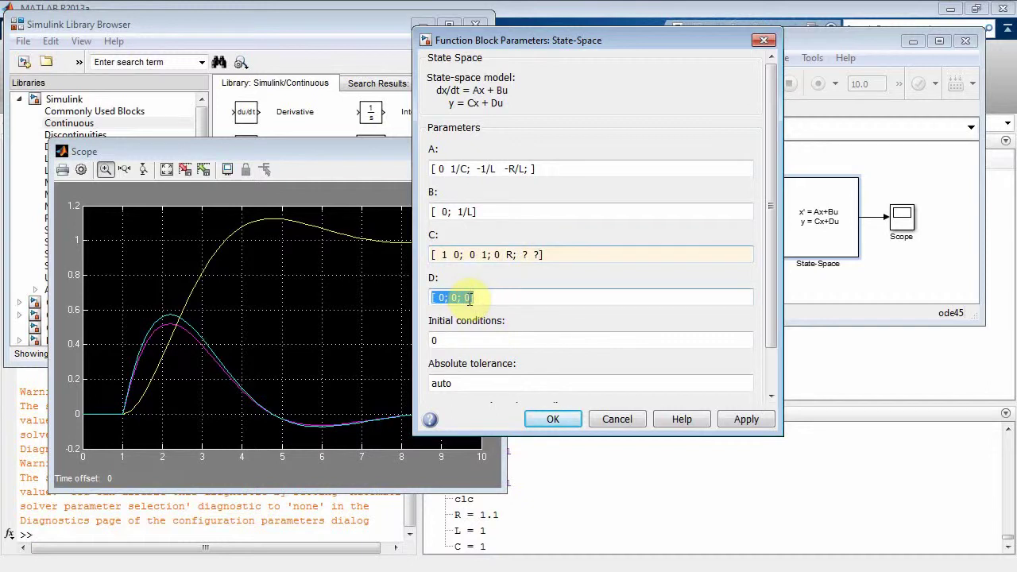
click(468, 299)
text(; )
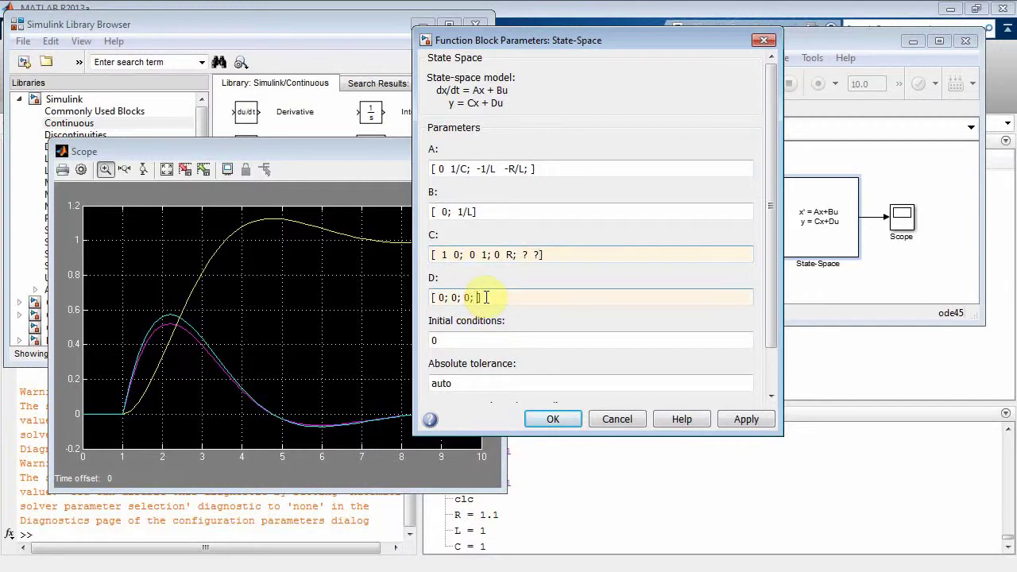
text(1)
Replace the placeholder fourth row of the C matrix with -1 -R and accept the State-Space block parameters.
triple_click(543, 255)
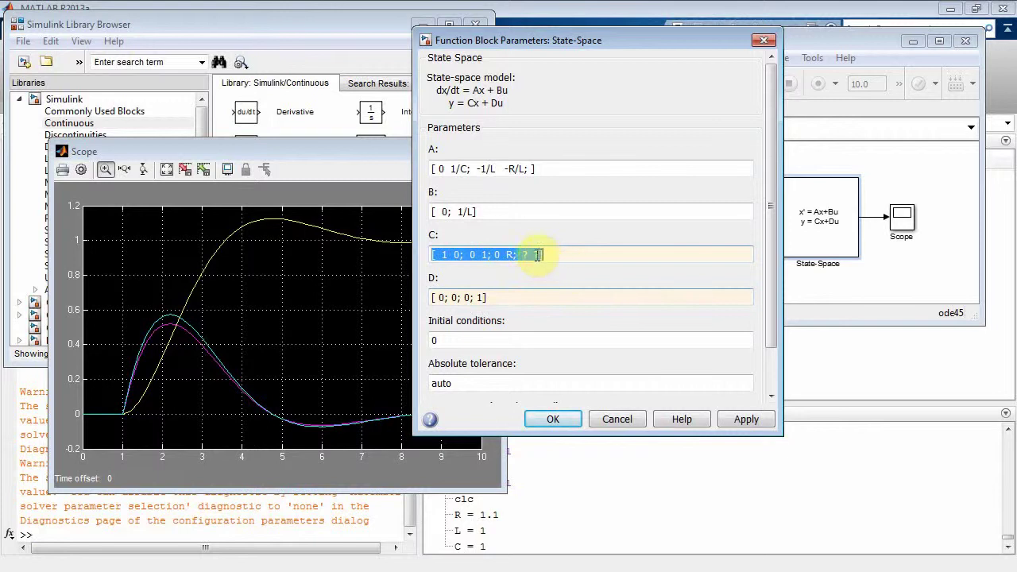
click(535, 254)
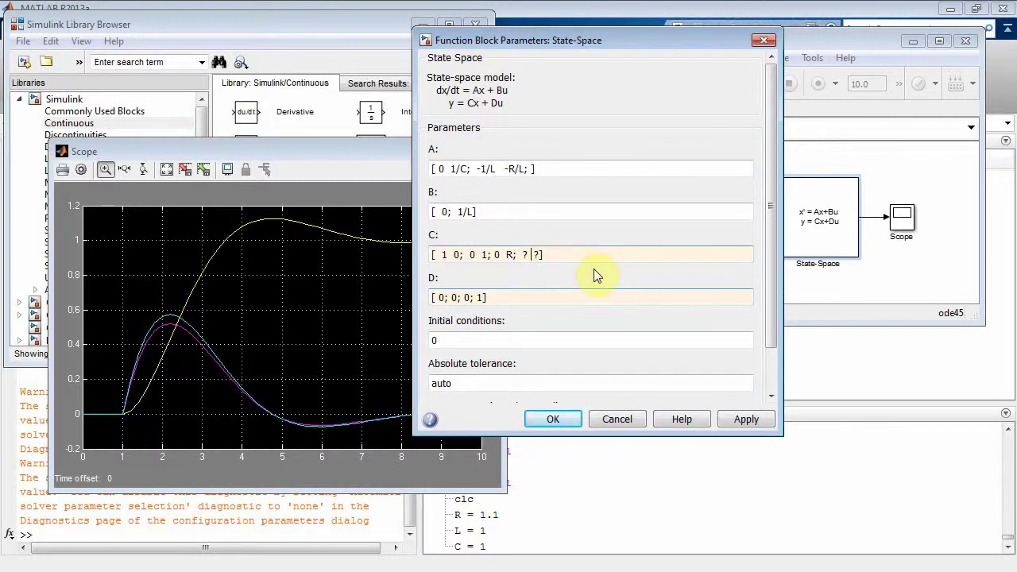
key(BackSpace)
text(-1)
key(Right)
key(Right)
key(BackSpace)
text(-R)
click(523, 254)
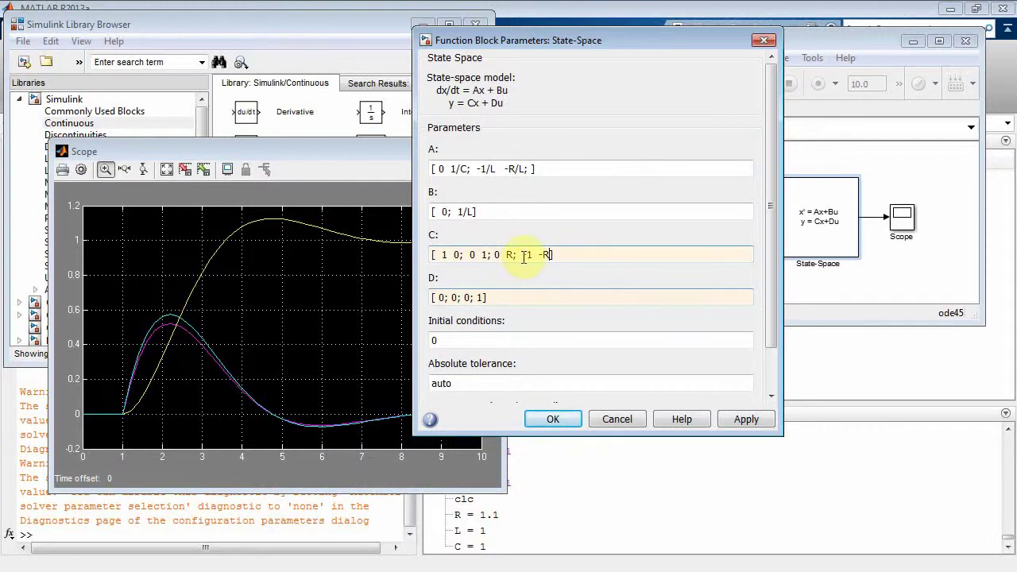
double_click(524, 255)
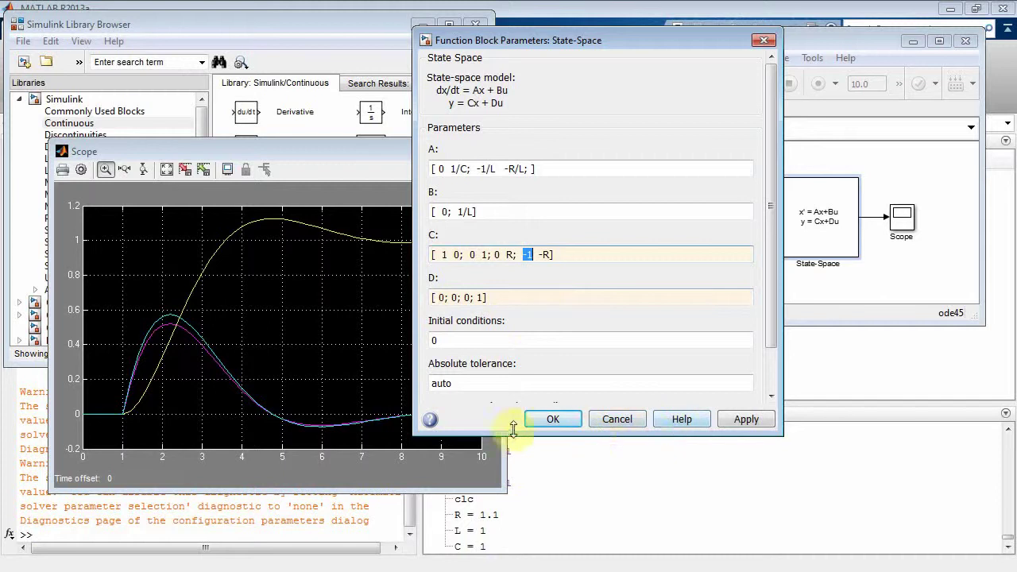
click(553, 418)
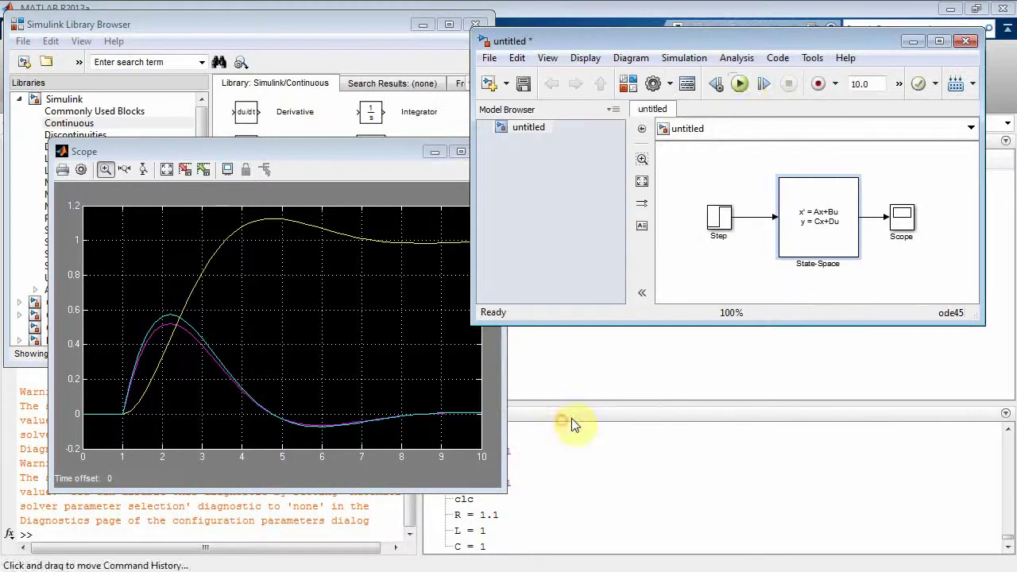
Rerun the simulation with the four-output block and autoscale the Scope plot.
click(741, 84)
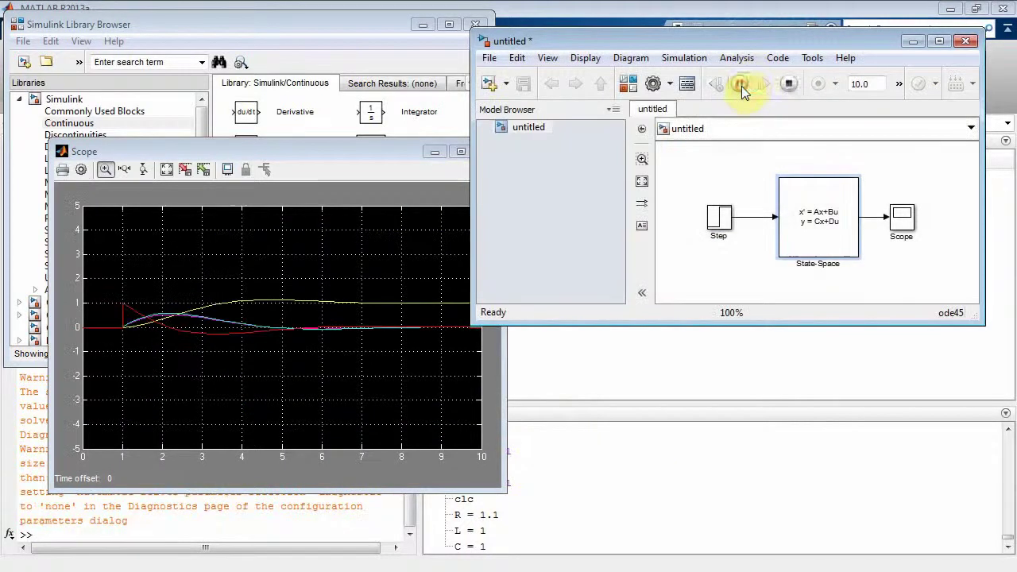
click(167, 171)
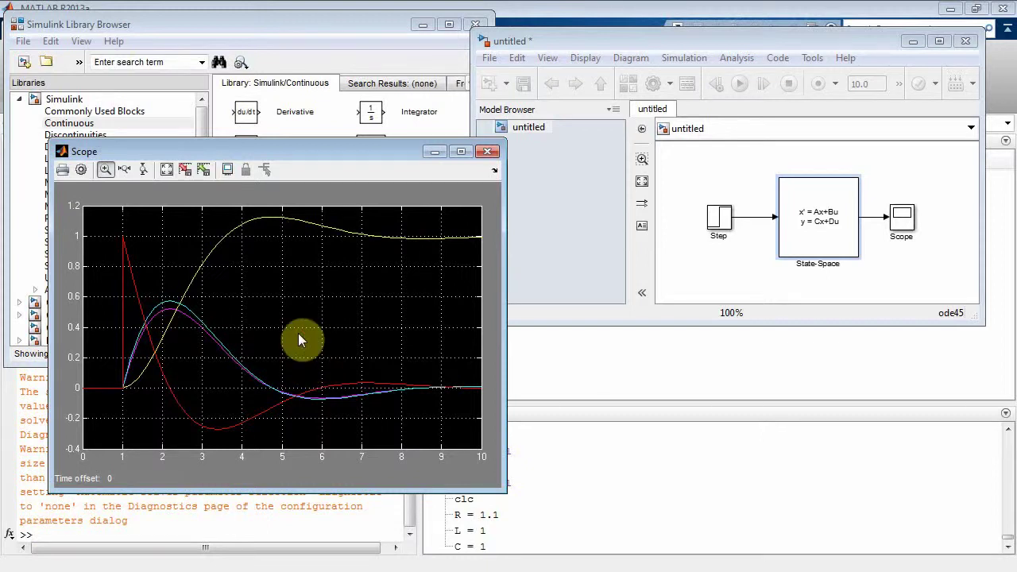
Reopen the State-Space block's parameters and append a fifth row 1 R to the C matrix.
double_click(820, 214)
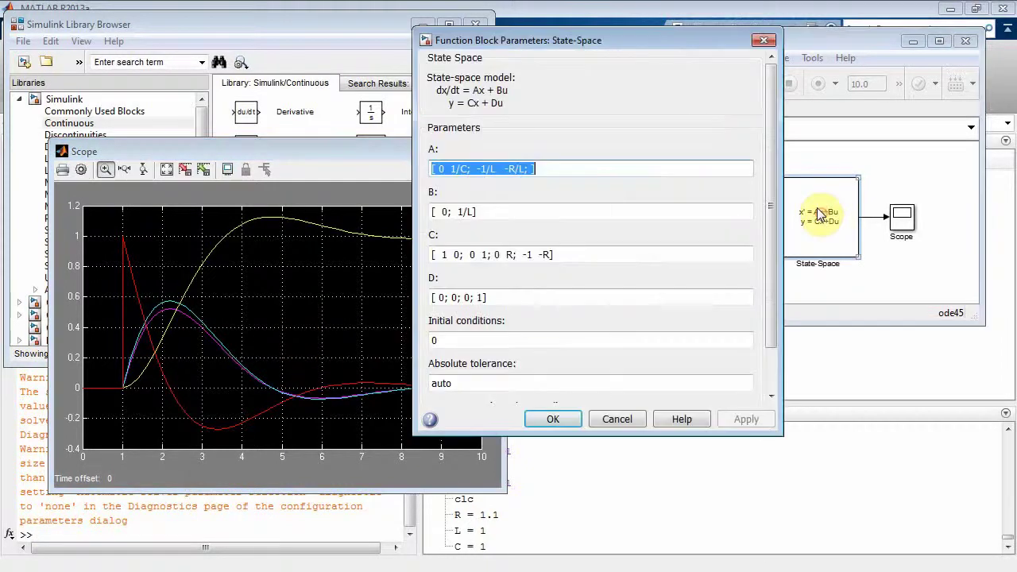
click(547, 254)
click(548, 254)
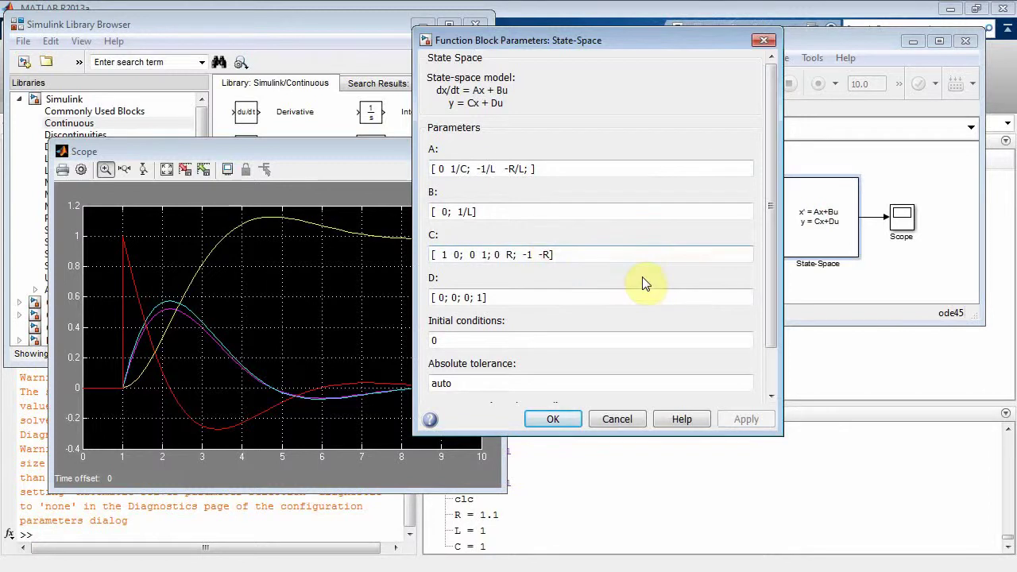
text(;)
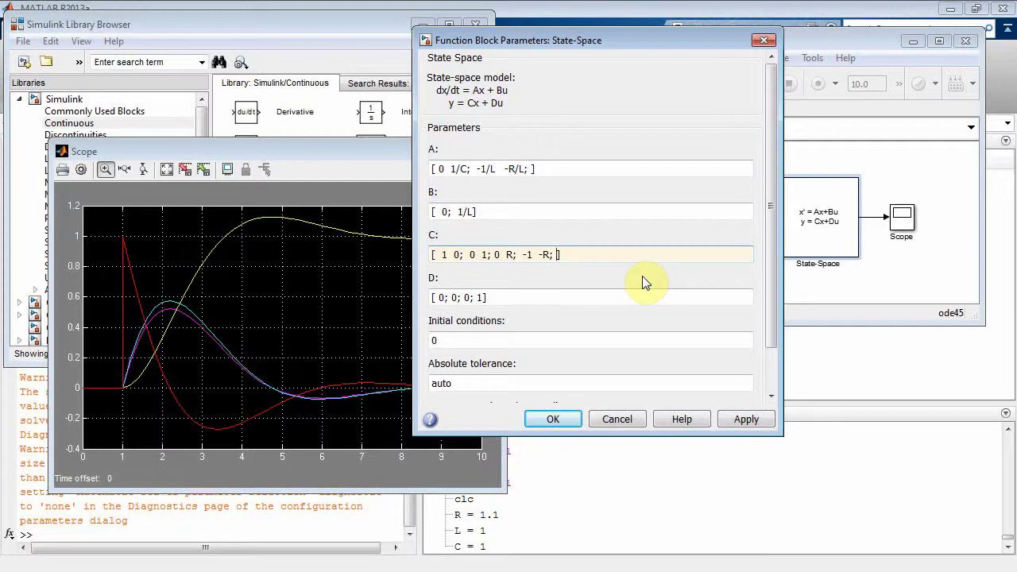
text(1 R)
key(Left)
key(Left)
key(Left)
key(Right)
key(Right)
key(Right)
scroll(642, 275, down, 1)
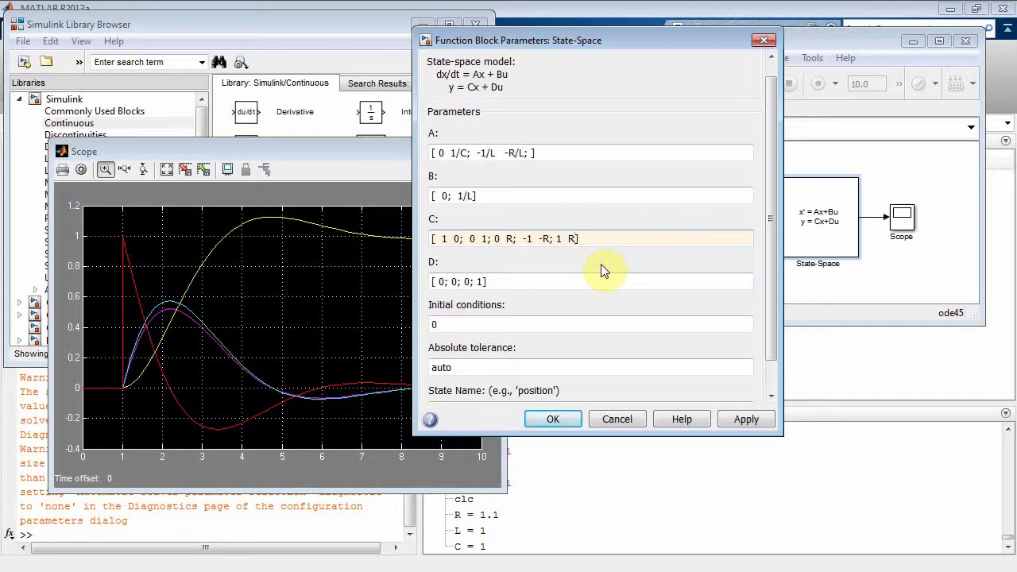
Change the fifth row of the C matrix to 0 0.
key(BackSpace)
key(BackSpace)
key(BackSpace)
text(0)
Add a fifth entry of 1 to the D matrix, making it [ 0; 0; 0; 1; 1], and accept the block parameters.
triple_click(482, 285)
click(483, 284)
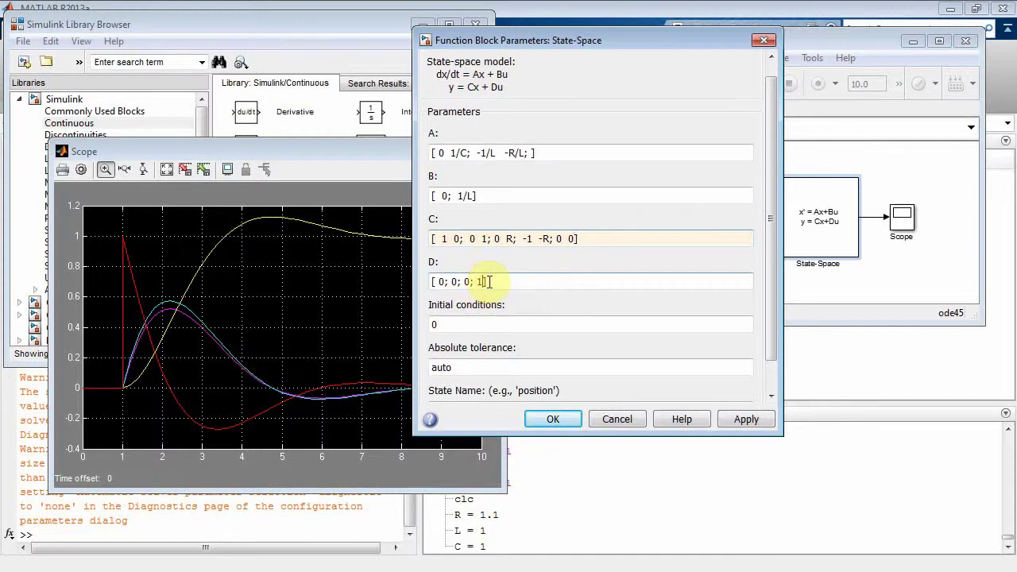
text(;)
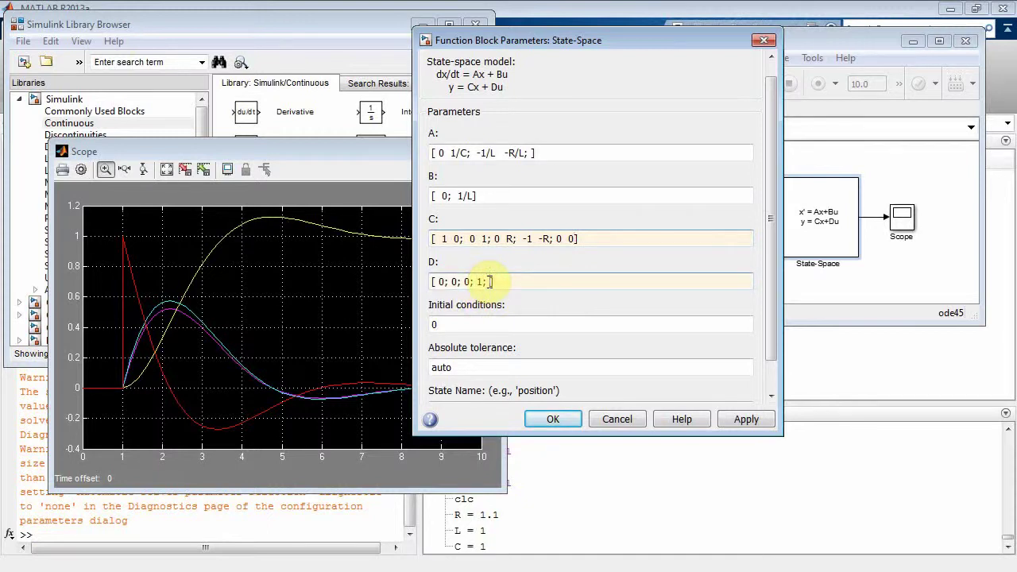
text( 1)
click(724, 422)
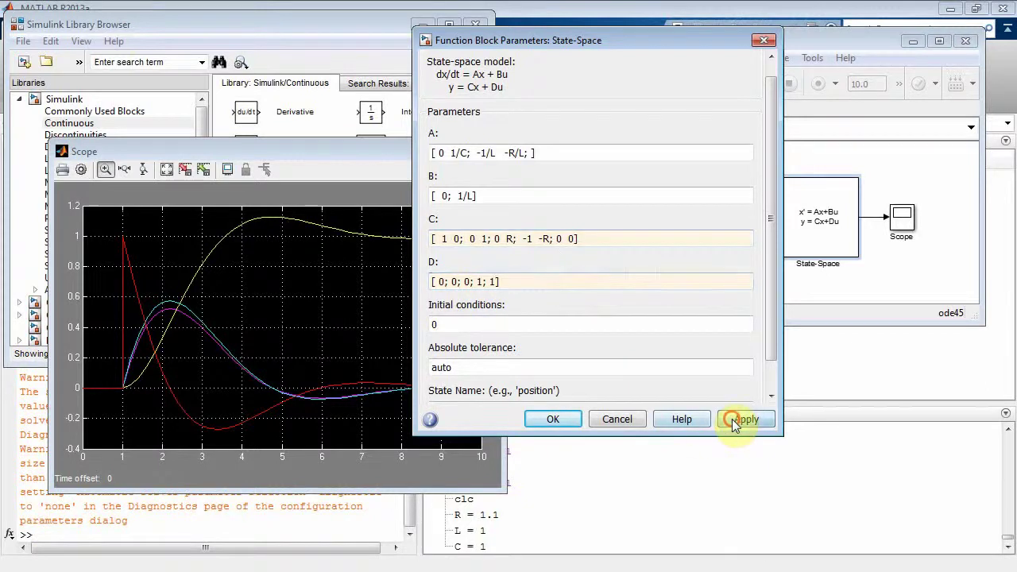
click(558, 421)
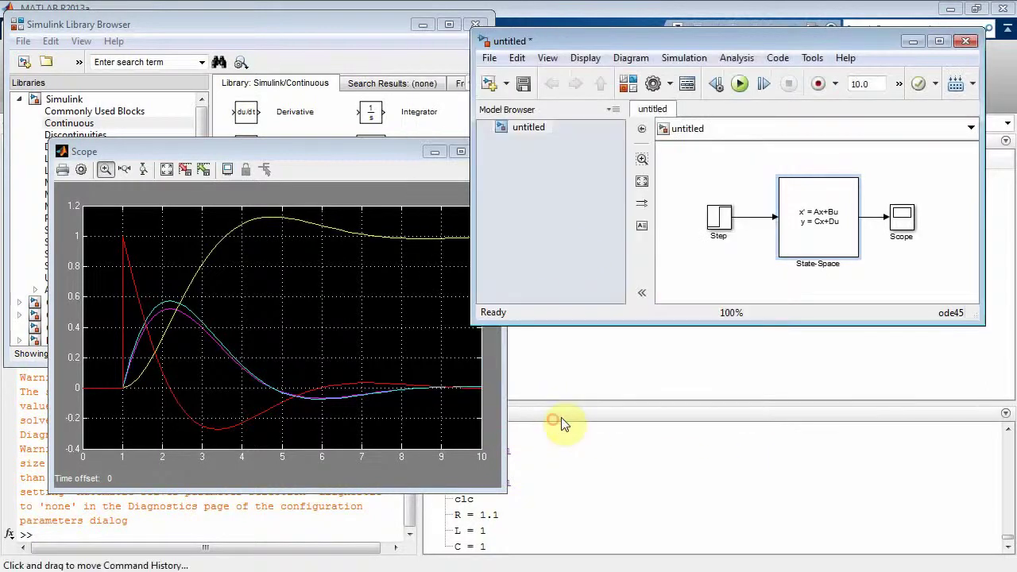
Rerun the simulation with the five-output block and autoscale the Scope plot.
click(739, 84)
click(166, 170)
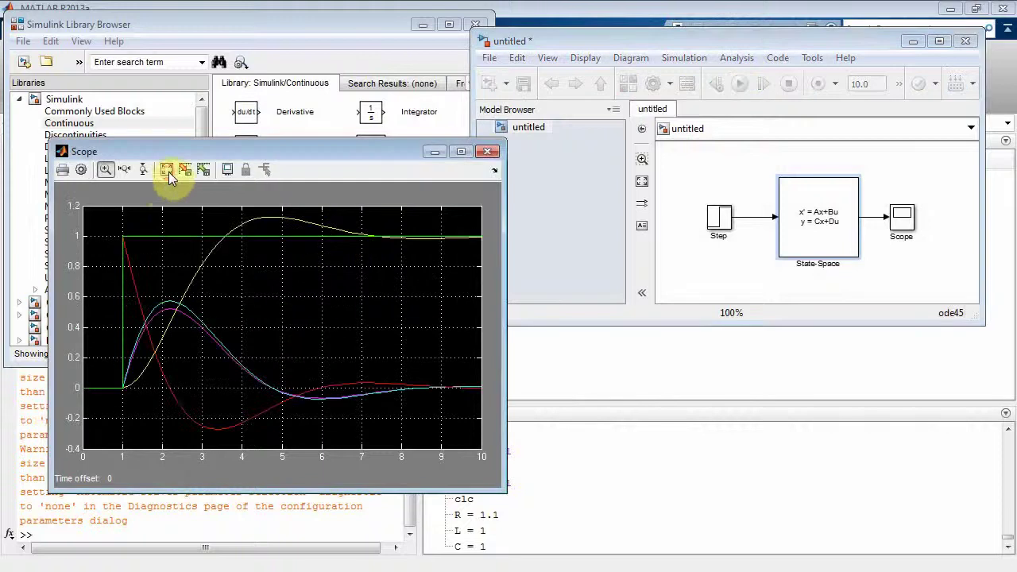